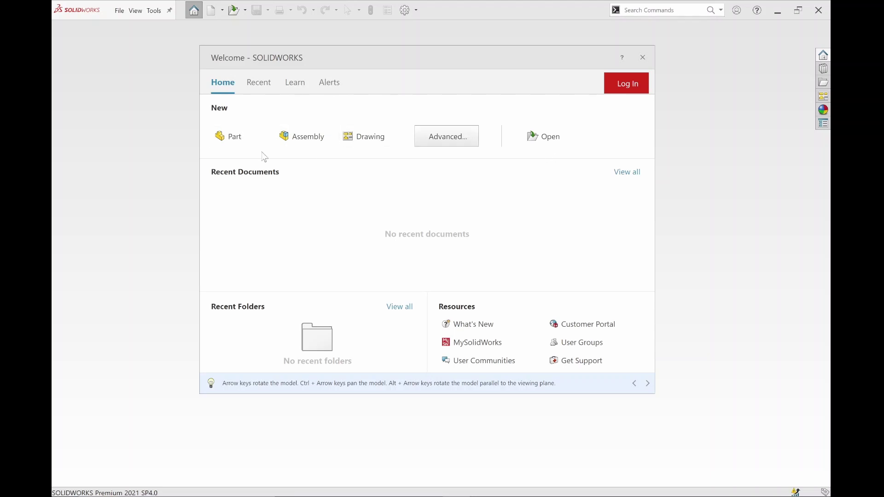
# Dismiss the template list, nudge the Welcome window lower, and bring up the piston photo
pyautogui.click(454, 140)
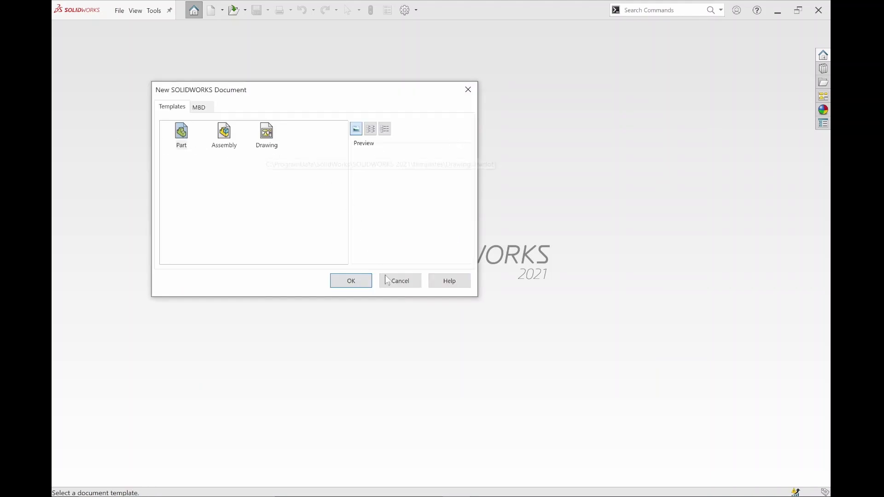
pyautogui.click(400, 282)
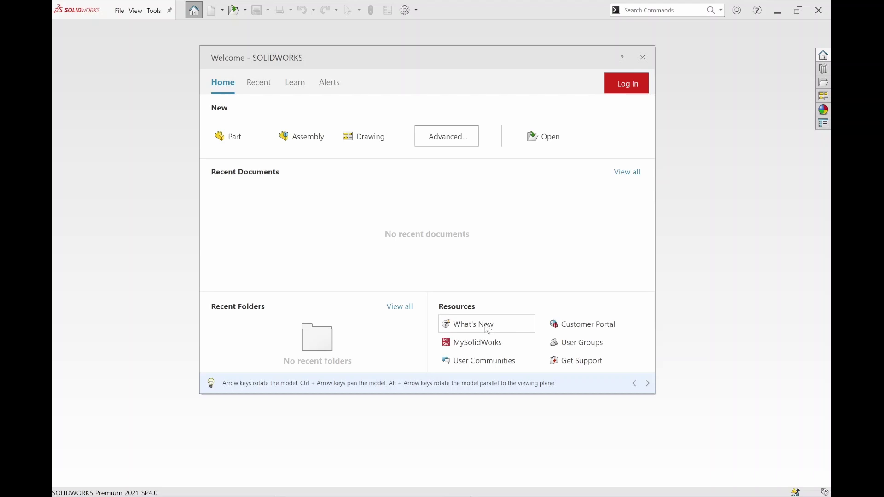
pyautogui.moveTo(438, 68); pyautogui.dragTo(453, 85)
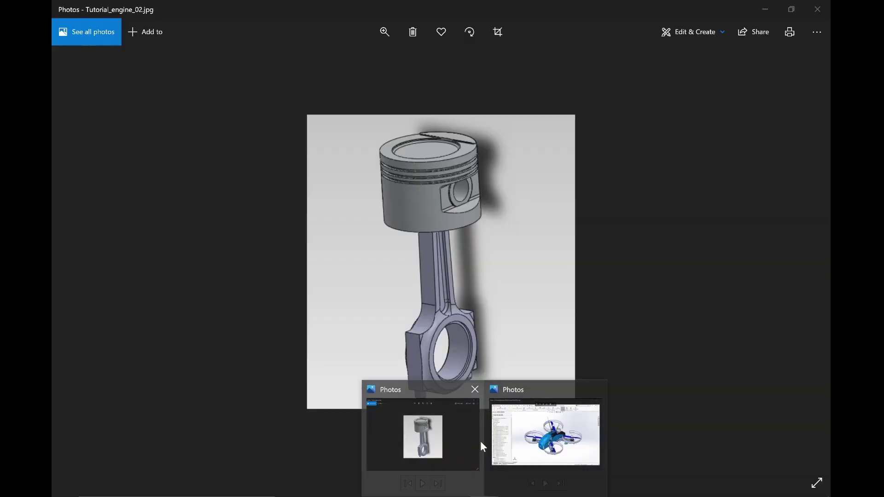
pyautogui.click(479, 442)
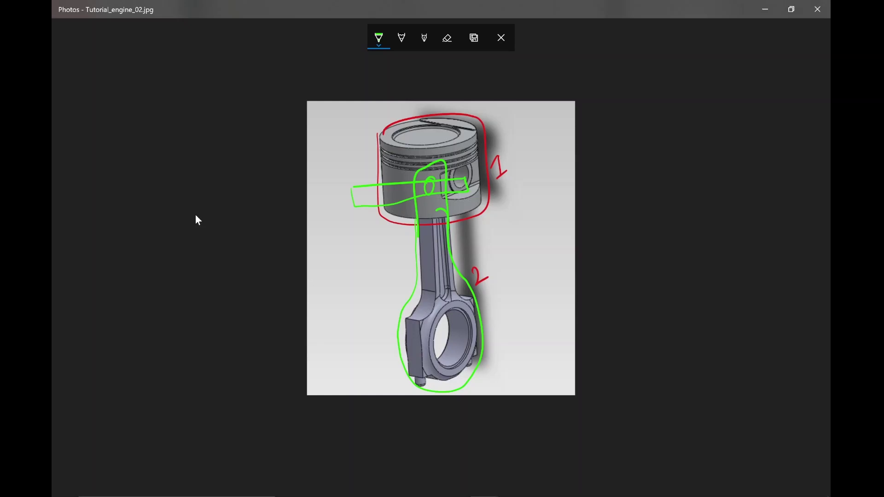
# Draw green arrows beside the red 1 and 2 on the piston photo
pyautogui.moveTo(509, 164)
pyautogui.mouseDown()
pyautogui.moveTo(525, 152)
pyautogui.moveTo(527, 163)
pyautogui.mouseUp()
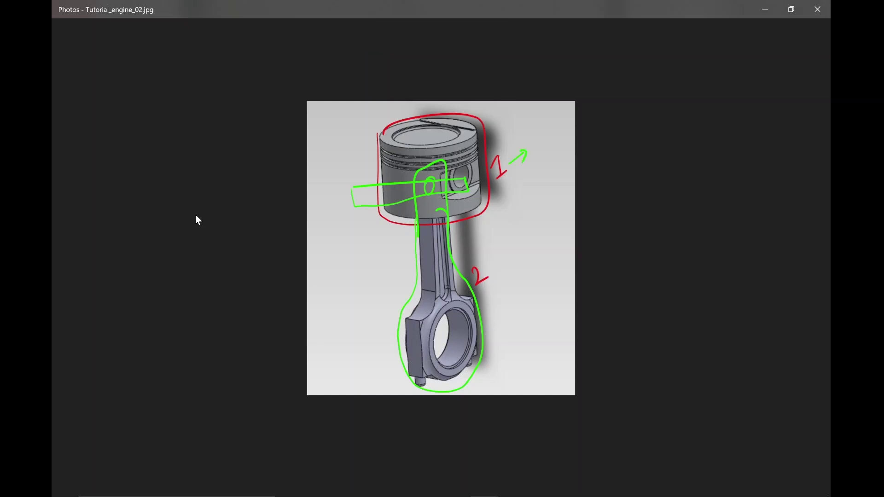
pyautogui.moveTo(495, 267); pyautogui.dragTo(510, 256)
pyautogui.moveTo(502, 256); pyautogui.dragTo(512, 263)
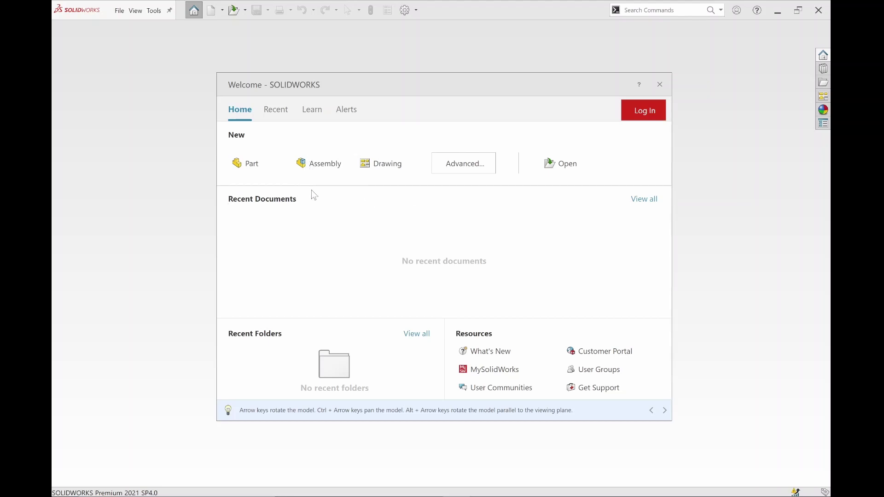
# Switch from the piston photo to the drone assembly screenshot in Photos
pyautogui.moveTo(490, 495)
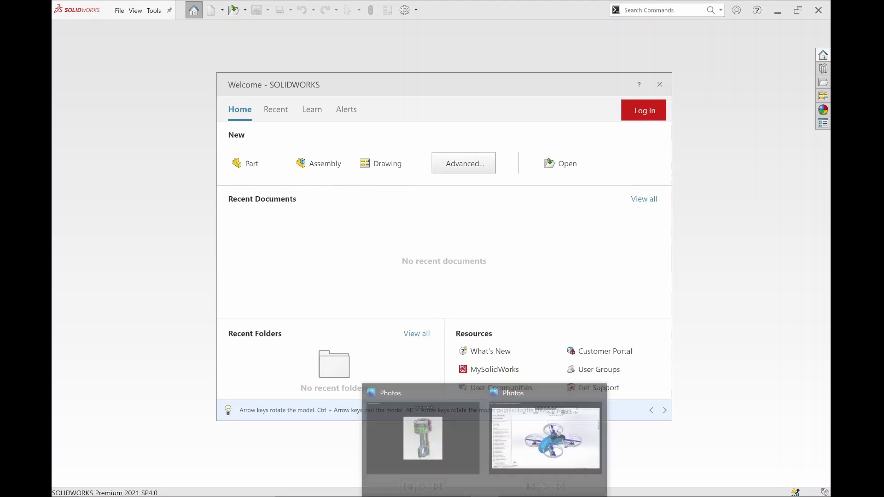
pyautogui.click(431, 434)
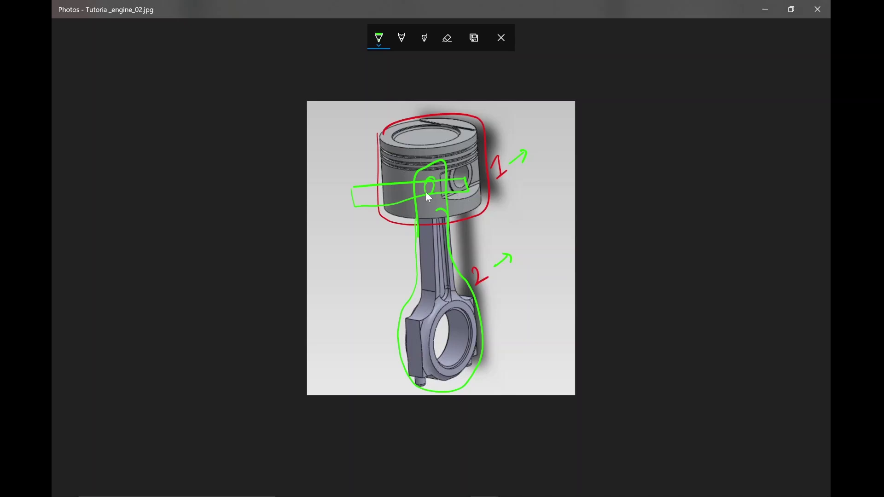
pyautogui.click(466, 492)
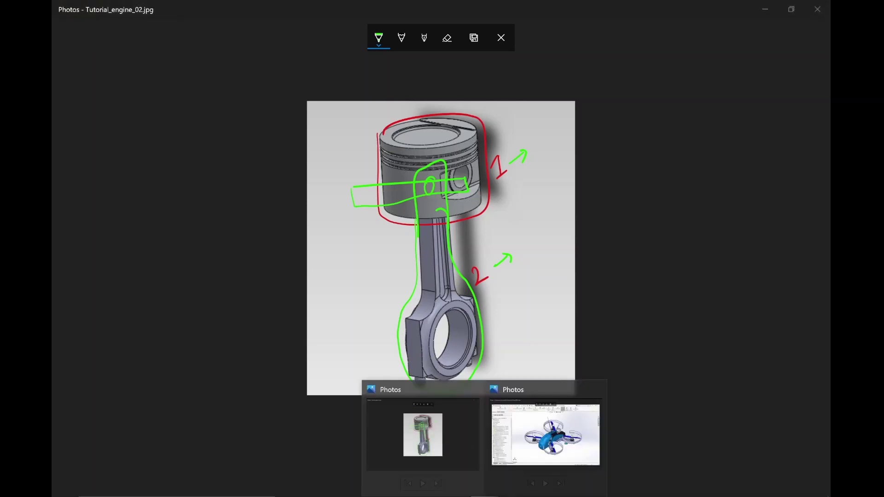
pyautogui.click(529, 443)
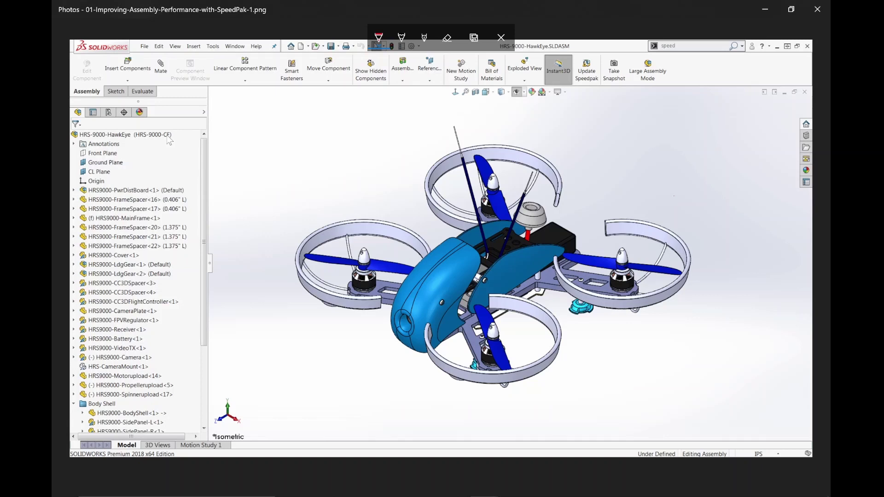
# Write 1–4 in red on the right, top, left and bottom rotors
pyautogui.moveTo(639, 252); pyautogui.dragTo(643, 263)
pyautogui.moveTo(503, 178); pyautogui.dragTo(512, 185)
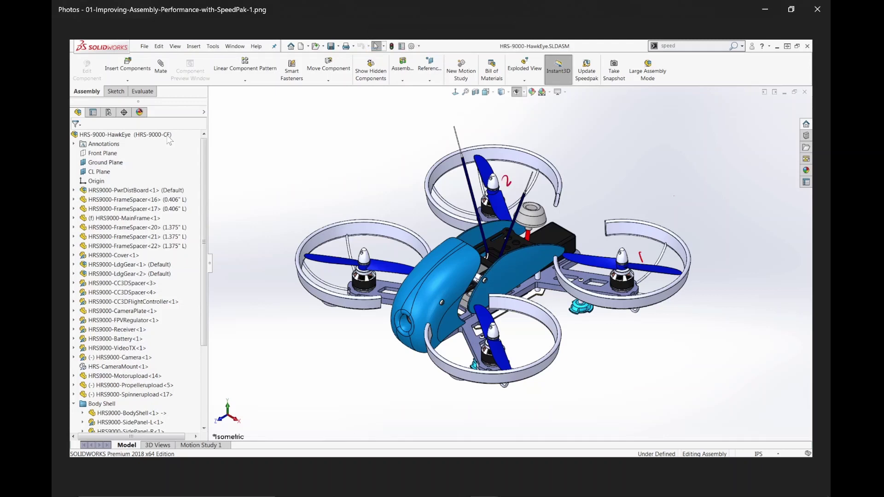
pyautogui.moveTo(386, 247); pyautogui.dragTo(391, 261)
pyautogui.moveTo(515, 339); pyautogui.dragTo(514, 350)
pyautogui.moveTo(524, 340); pyautogui.dragTo(518, 350)
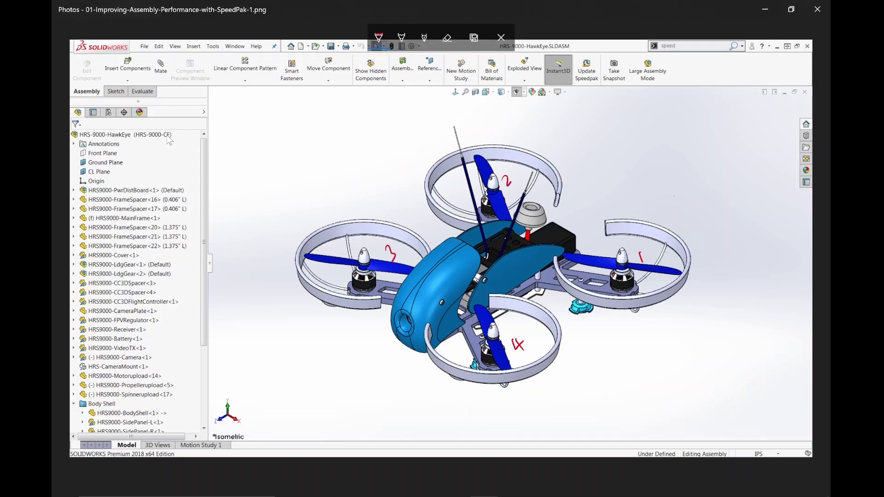
# Write a parts note at upper right: 4 props, 4 motors, nuts/bolts
pyautogui.moveTo(667, 131); pyautogui.dragTo(669, 158)
pyautogui.moveTo(680, 147)
pyautogui.mouseDown()
pyautogui.moveTo(701, 147)
pyautogui.moveTo(721, 133)
pyautogui.mouseUp()
pyautogui.moveTo(722, 155); pyautogui.dragTo(728, 135)
pyautogui.moveTo(681, 168)
pyautogui.mouseDown()
pyautogui.moveTo(679, 183)
pyautogui.moveTo(689, 187)
pyautogui.mouseUp()
pyautogui.moveTo(698, 181); pyautogui.dragTo(756, 150)
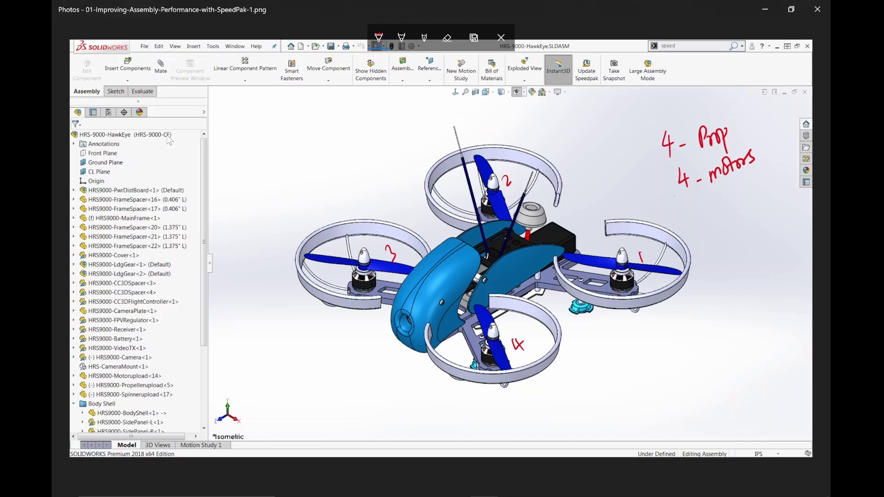
pyautogui.moveTo(694, 216)
pyautogui.mouseDown()
pyautogui.moveTo(731, 181)
pyautogui.moveTo(746, 190)
pyautogui.moveTo(754, 171)
pyautogui.moveTo(767, 180)
pyautogui.mouseUp()
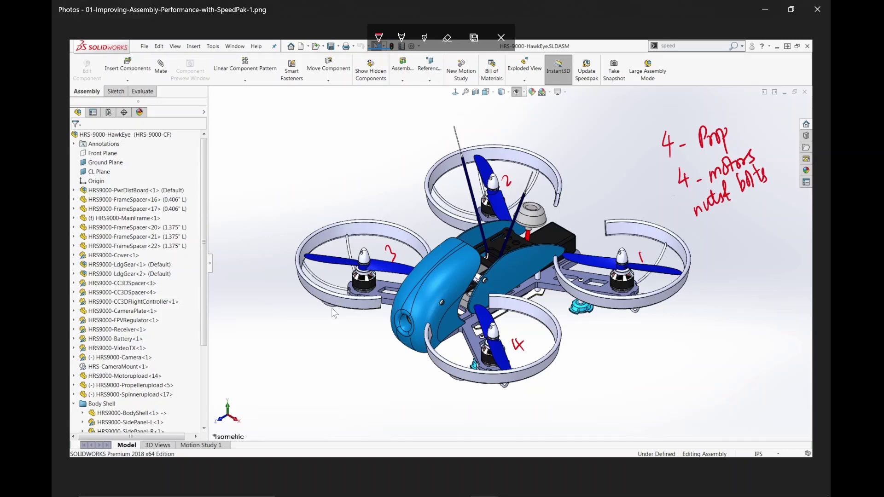
# Circle rotor 1 with its guard, mark a 4 beside it, and return to SOLIDWORKS
pyautogui.moveTo(606, 222)
pyautogui.mouseDown()
pyautogui.moveTo(643, 220)
pyautogui.moveTo(676, 231)
pyautogui.moveTo(691, 263)
pyautogui.moveTo(680, 290)
pyautogui.moveTo(647, 307)
pyautogui.moveTo(602, 311)
pyautogui.moveTo(559, 261)
pyautogui.mouseUp()
pyautogui.moveTo(608, 222); pyautogui.dragTo(627, 233)
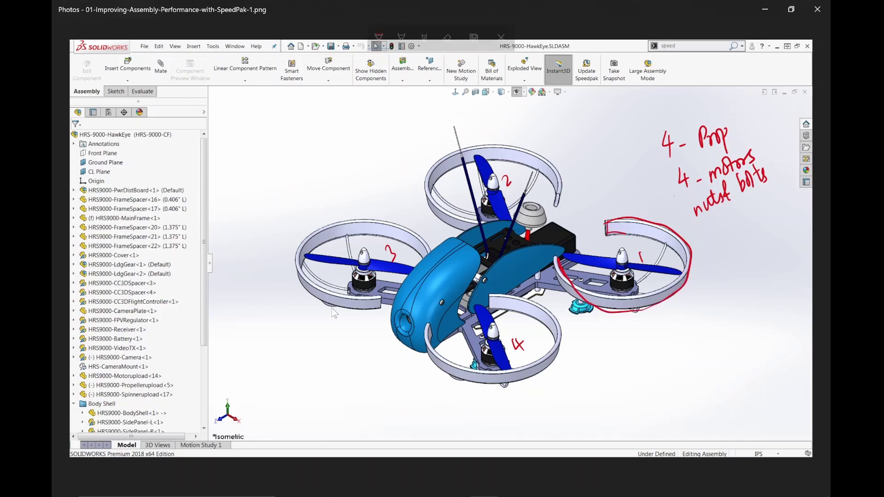
pyautogui.moveTo(557, 276)
pyautogui.mouseDown()
pyautogui.moveTo(570, 296)
pyautogui.moveTo(628, 317)
pyautogui.moveTo(672, 294)
pyautogui.mouseUp()
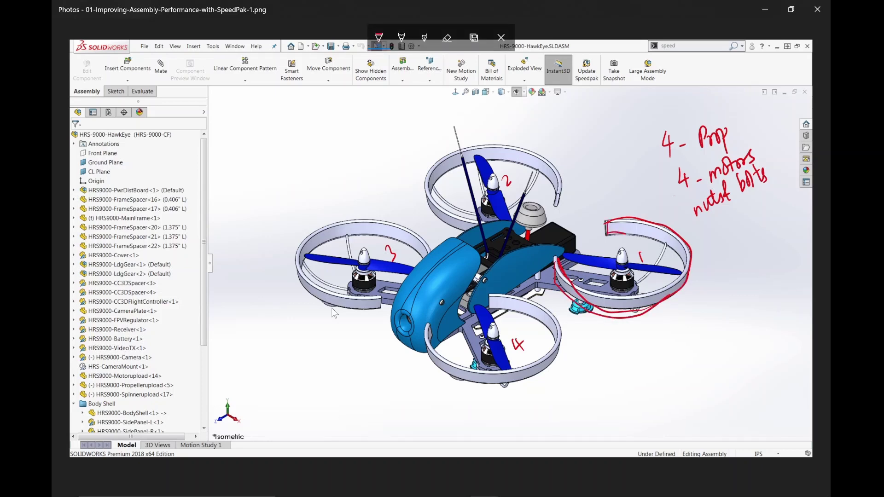
pyautogui.moveTo(707, 234); pyautogui.dragTo(713, 250)
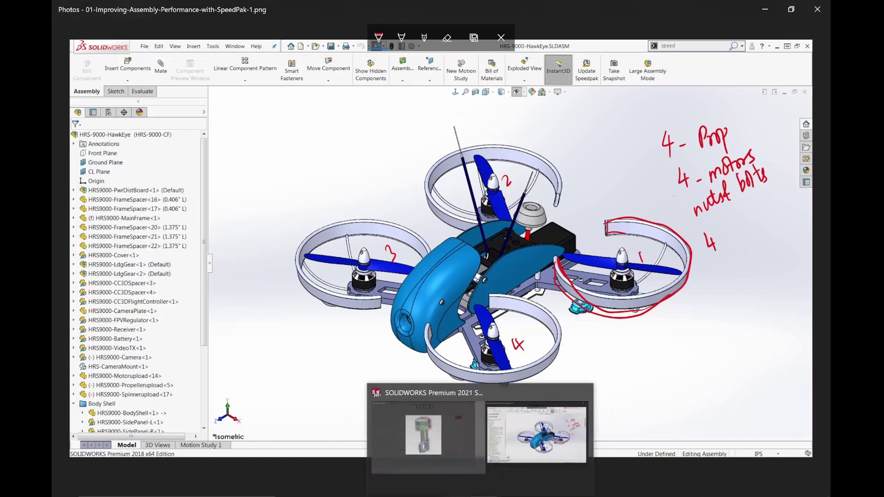
pyautogui.click(479, 442)
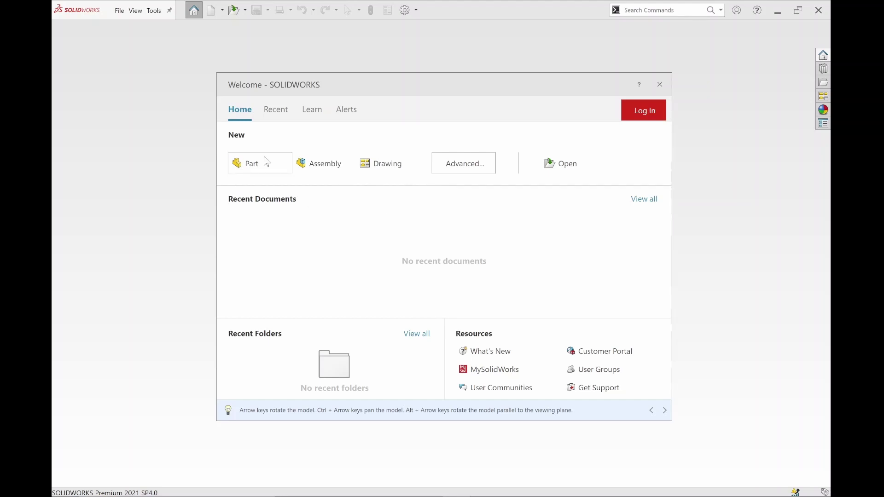
pyautogui.click(660, 84)
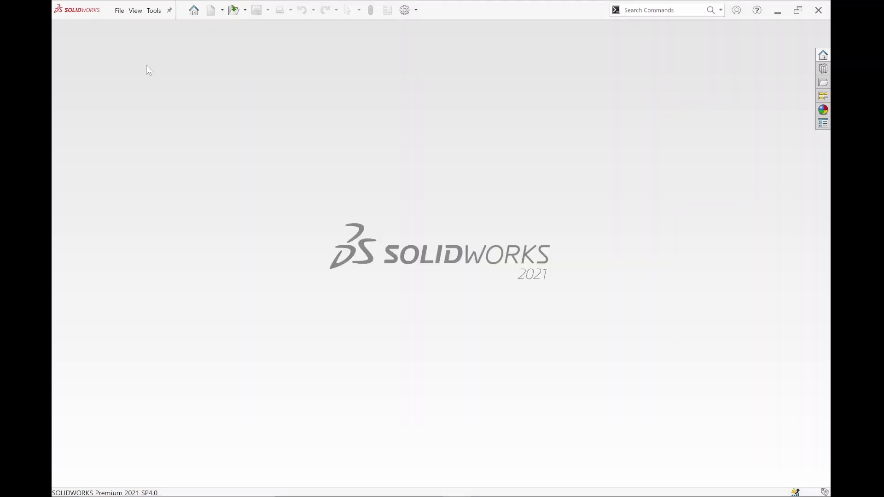
pyautogui.click(118, 13)
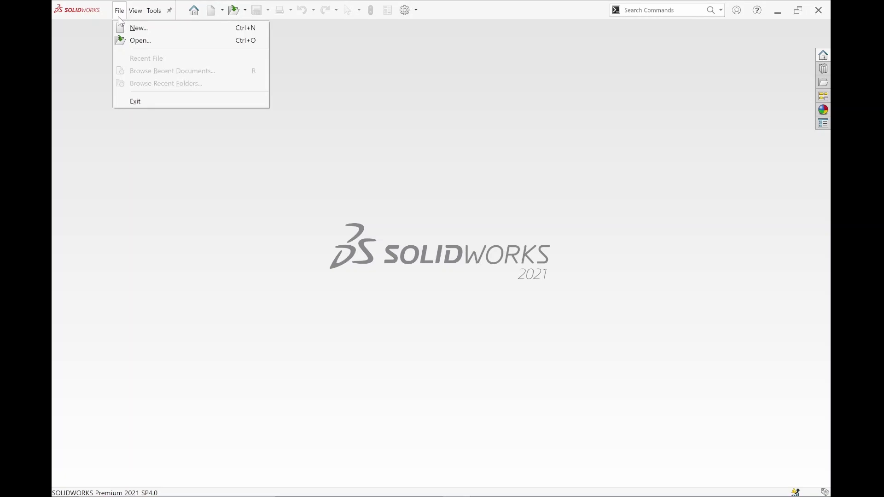
pyautogui.moveTo(138, 11)
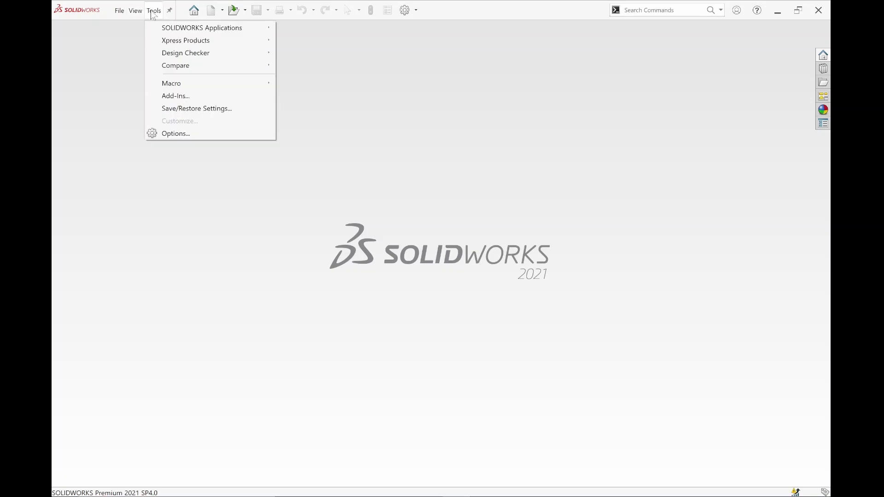
pyautogui.click(194, 11)
pyautogui.click(211, 10)
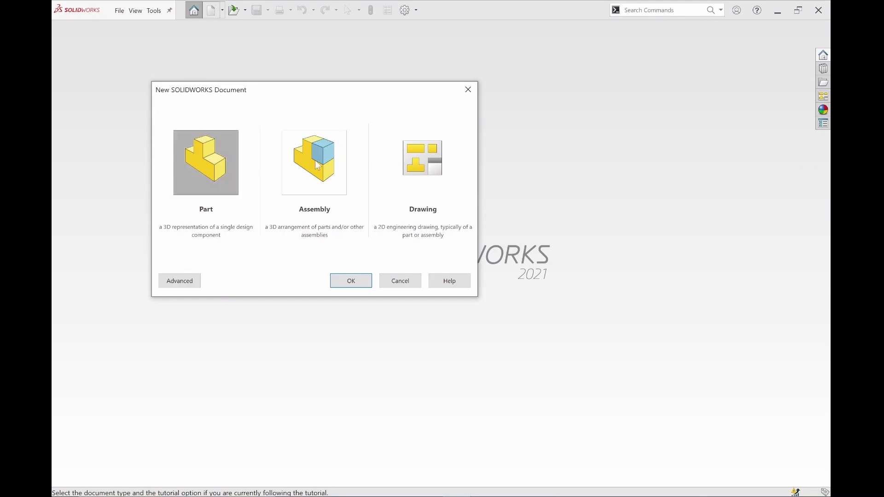
pyautogui.click(400, 281)
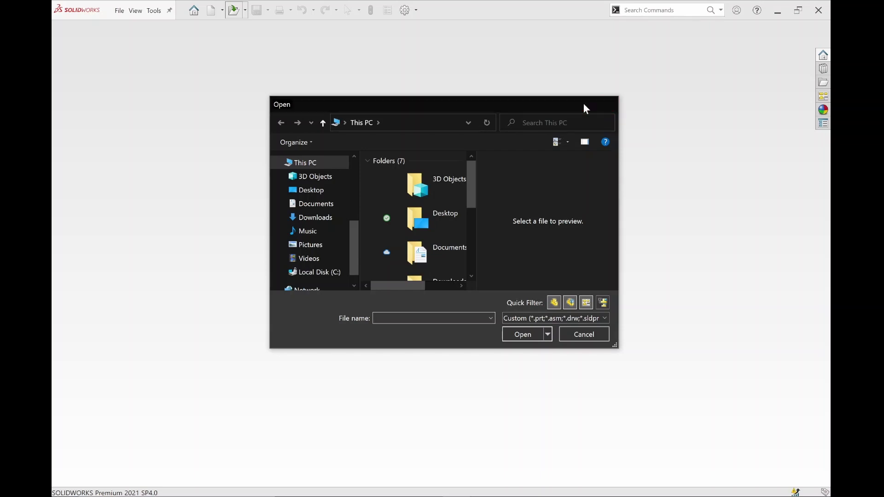
pyautogui.press('Escape')
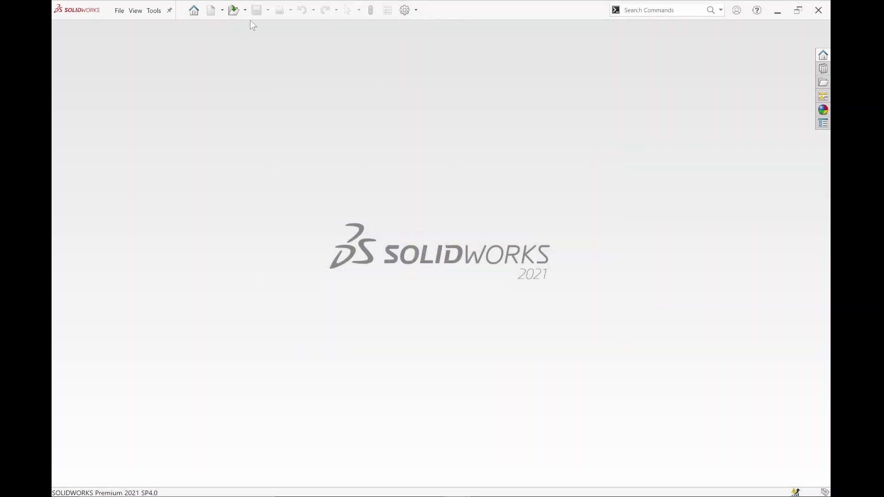
# Browse the Add-Ins list without changes, then show the Search Commands scope options
pyautogui.click(415, 10)
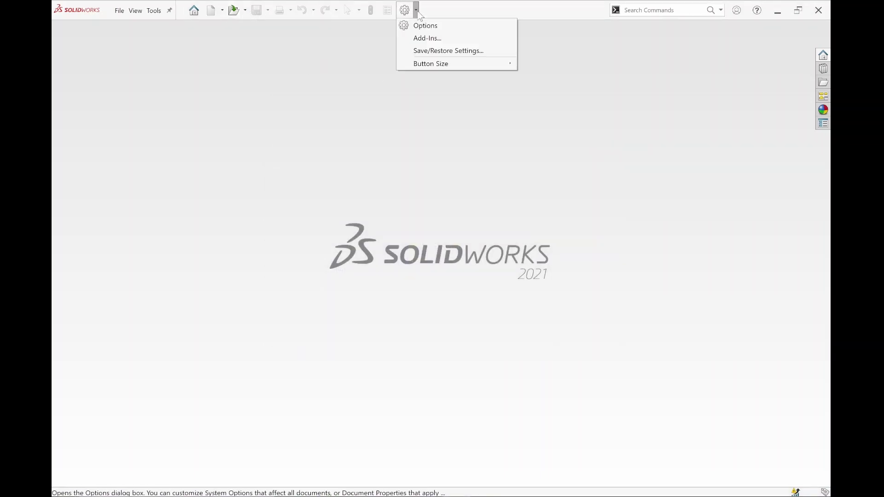
pyautogui.click(420, 38)
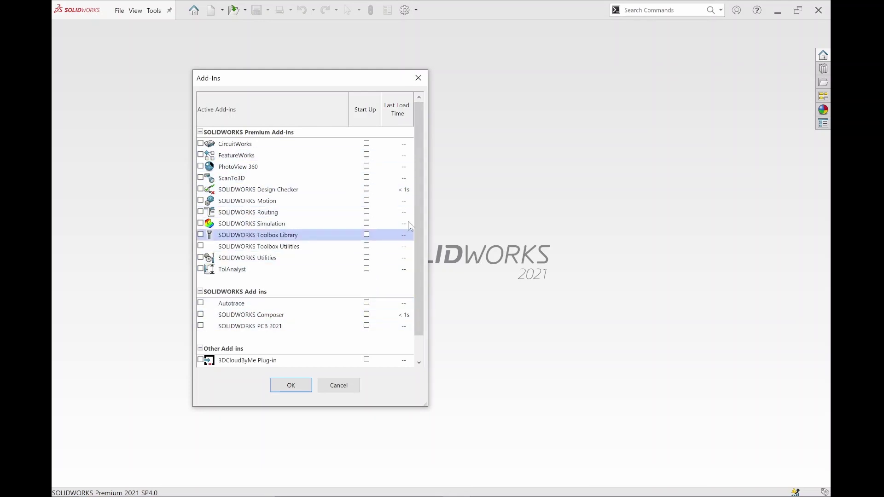
pyautogui.moveTo(418, 210); pyautogui.dragTo(421, 253)
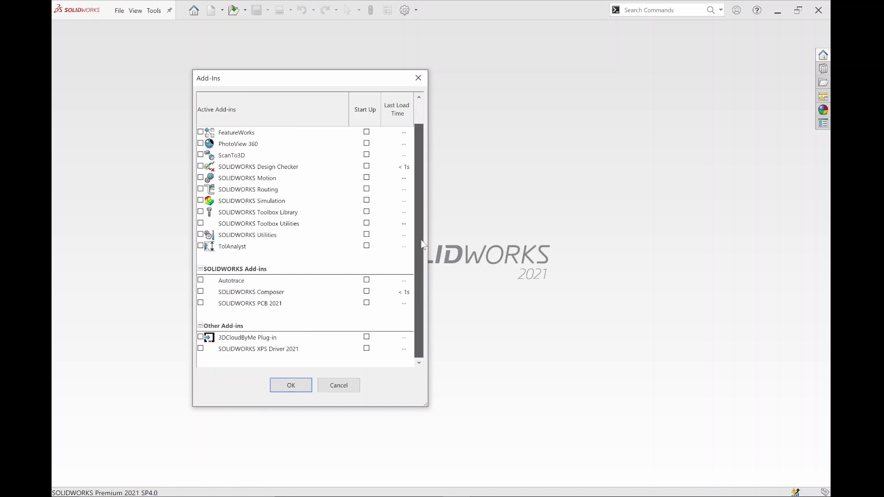
pyautogui.moveTo(423, 246); pyautogui.dragTo(420, 194)
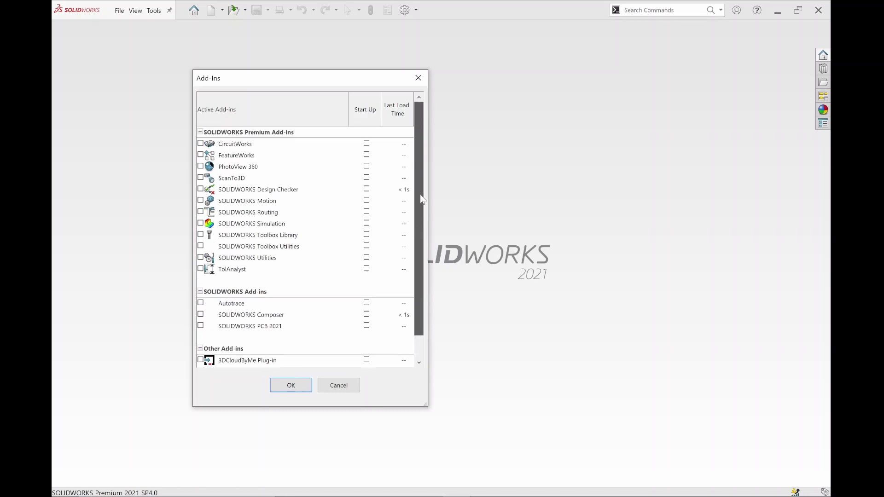
pyautogui.click(343, 387)
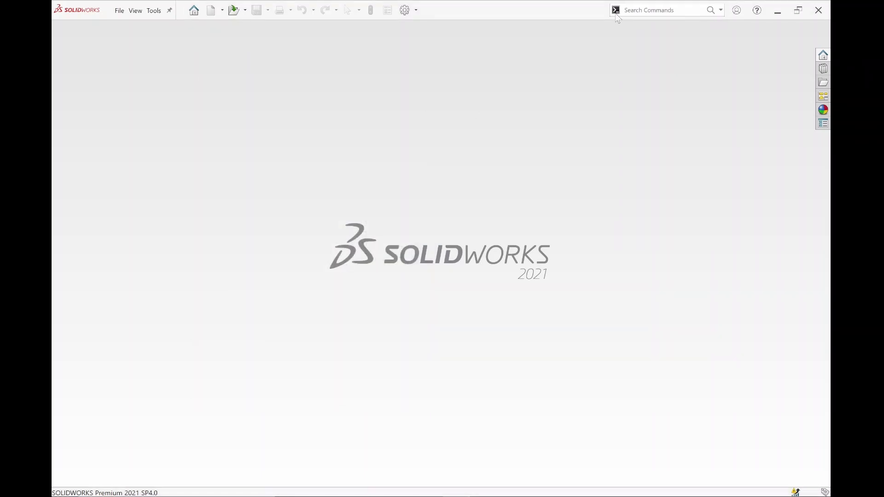
pyautogui.click(721, 10)
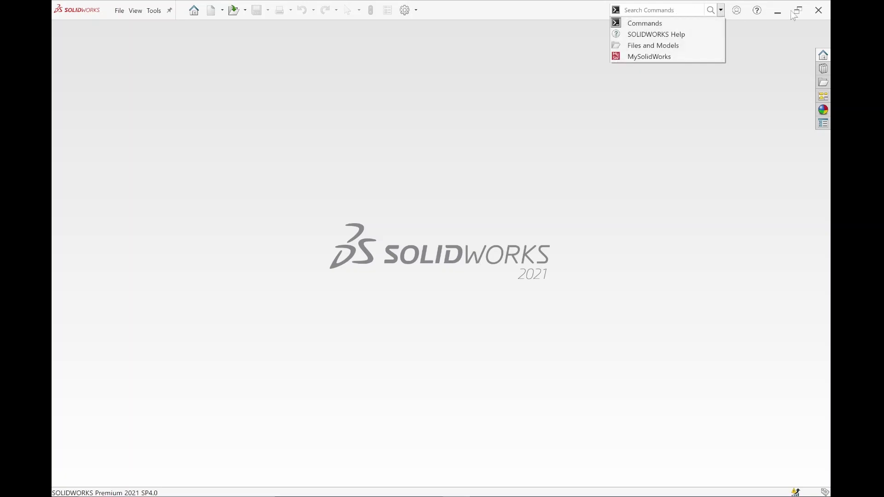
# Dismiss the Commands / Help / Files and Models search scope dropdown
pyautogui.click(757, 90)
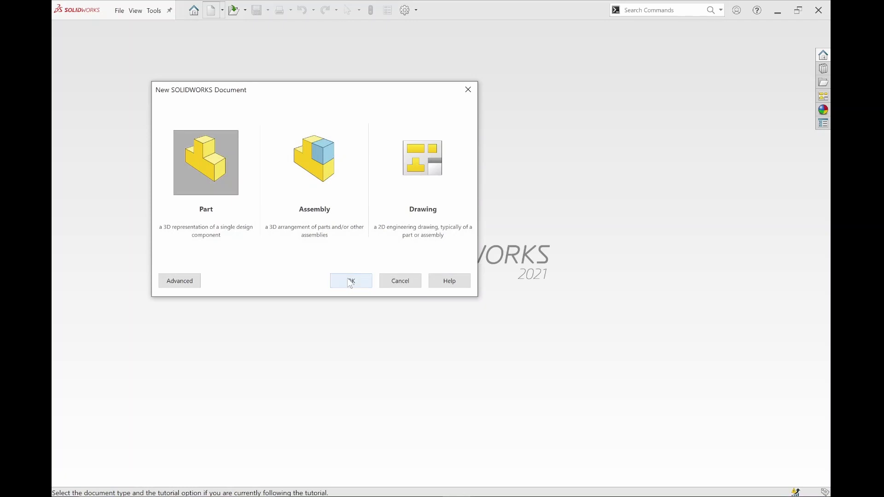
# Confirm Part in the New SOLIDWORKS Document dialog to create Part3
pyautogui.click(351, 282)
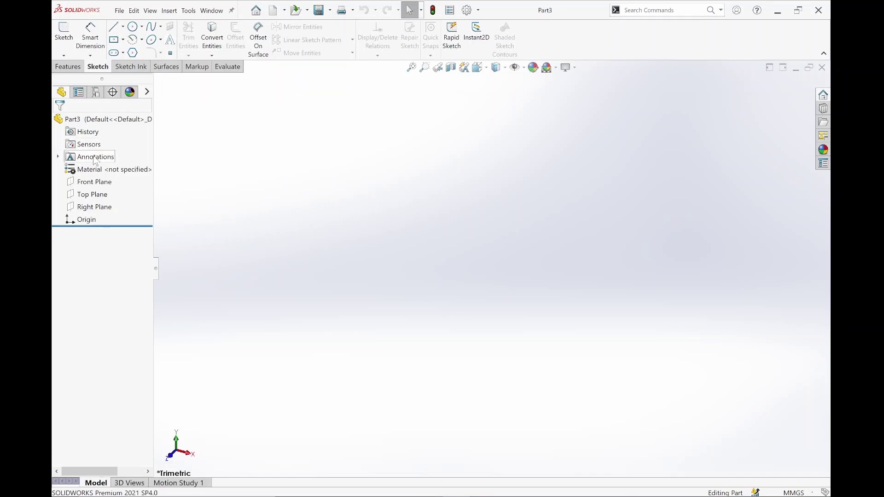
pyautogui.rightClick(92, 174)
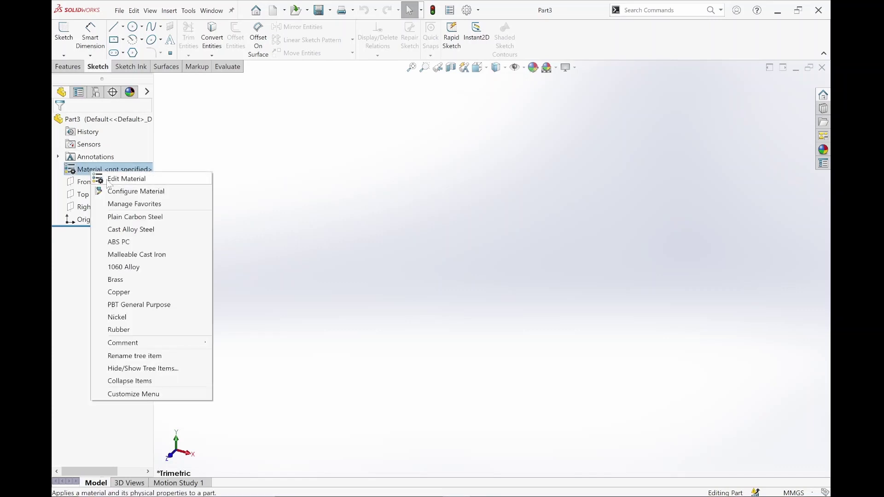
pyautogui.click(124, 178)
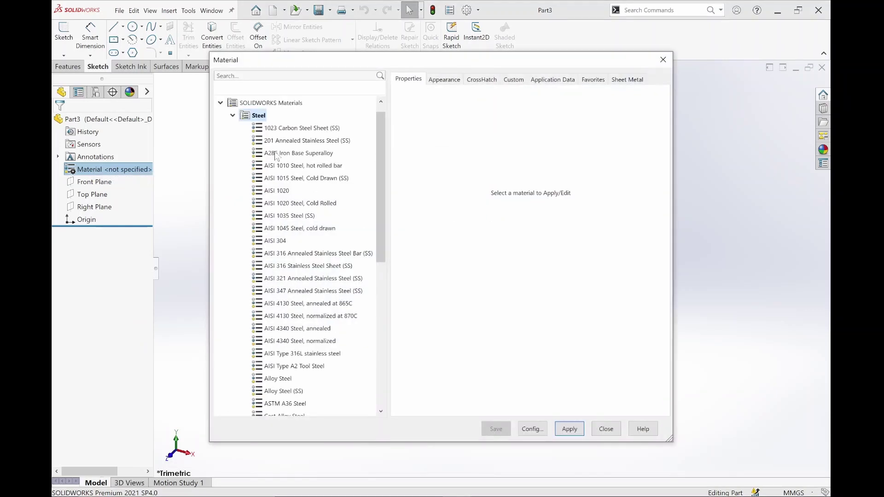
pyautogui.click(234, 117)
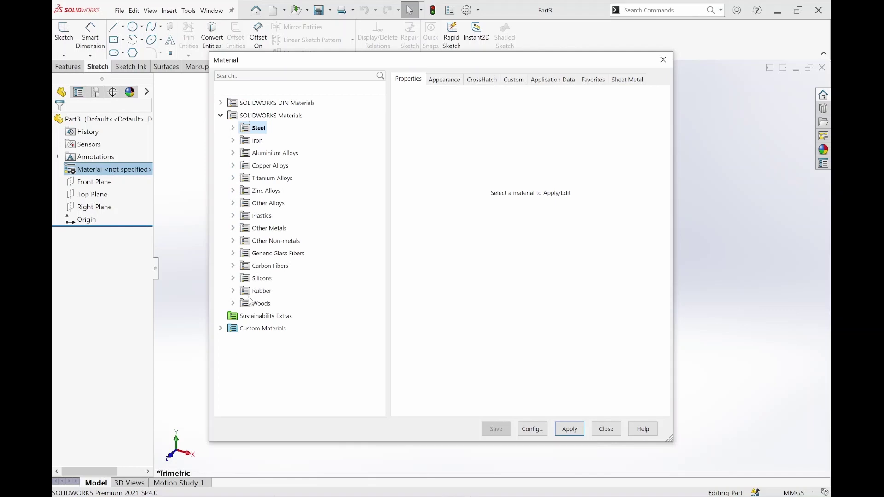
pyautogui.click(606, 429)
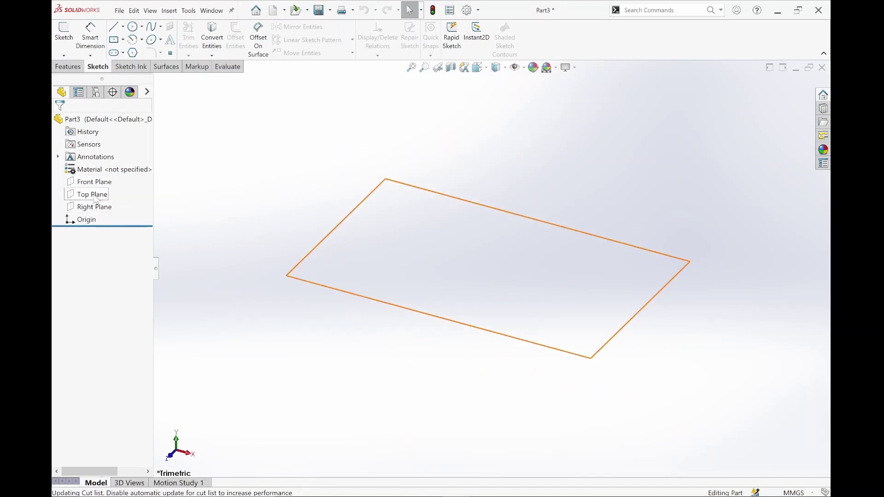
# Show the Front, Top and Right Planes through their FeatureManager context menus
pyautogui.rightClick(94, 183)
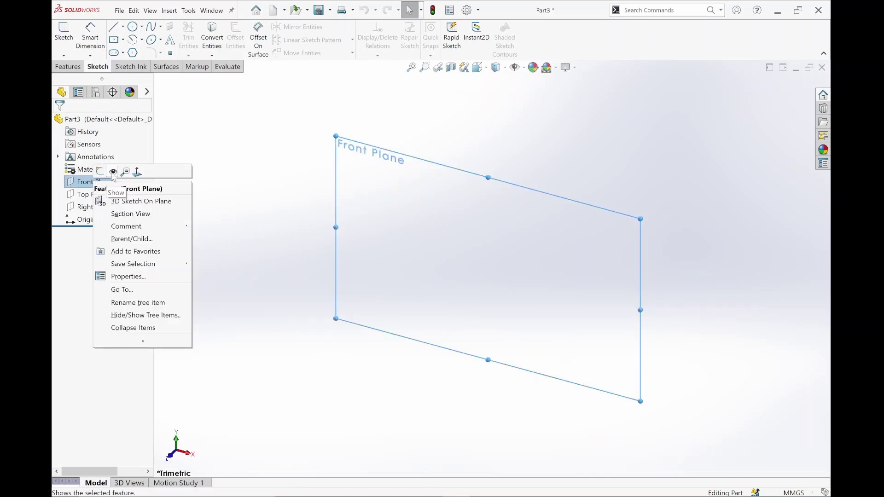
pyautogui.press('Escape')
pyautogui.rightClick(101, 195)
pyautogui.press('Escape')
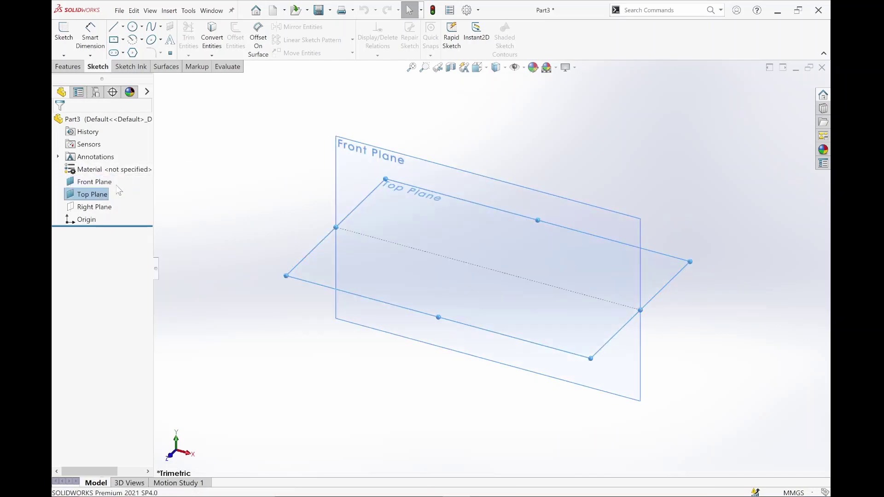
pyautogui.rightClick(98, 208)
pyautogui.press('Escape')
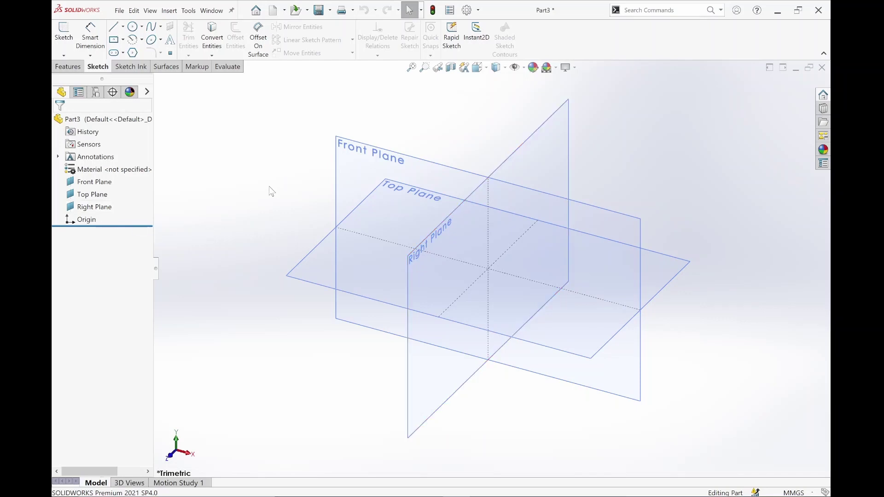
# Try the Space-bar view orientation panel and pick the Front view
pyautogui.press('space')
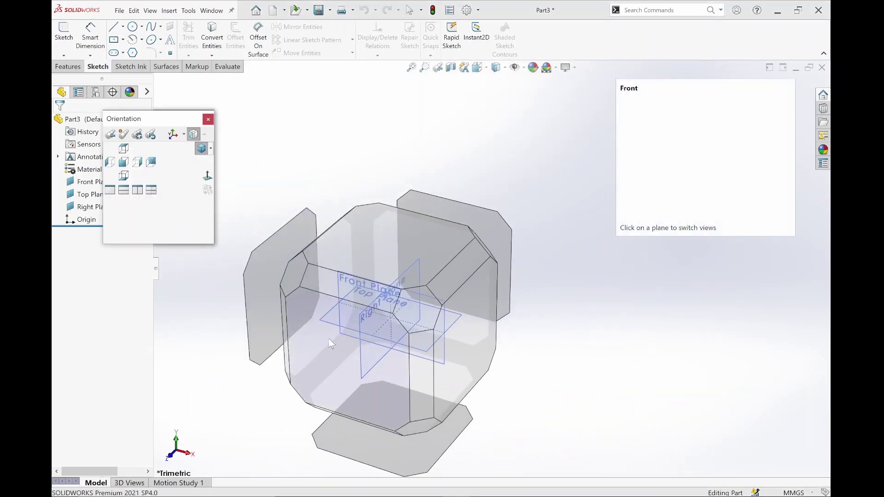
pyautogui.moveTo(164, 124); pyautogui.dragTo(228, 114)
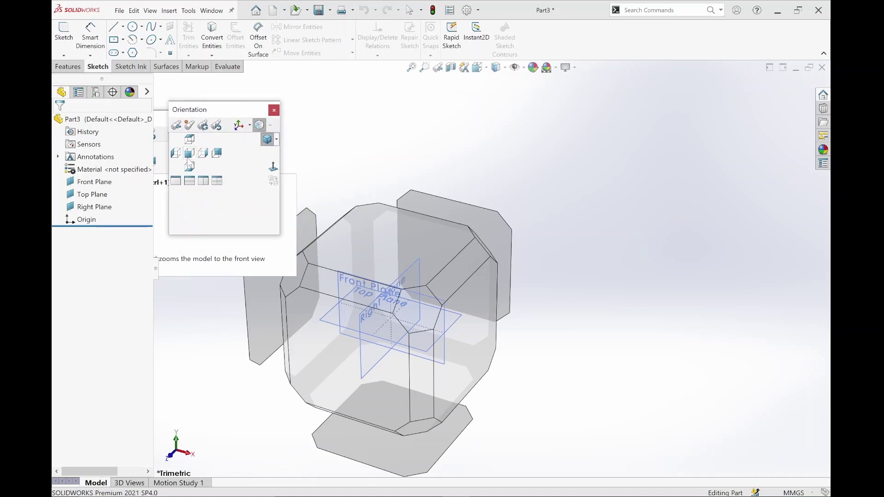
pyautogui.click(274, 110)
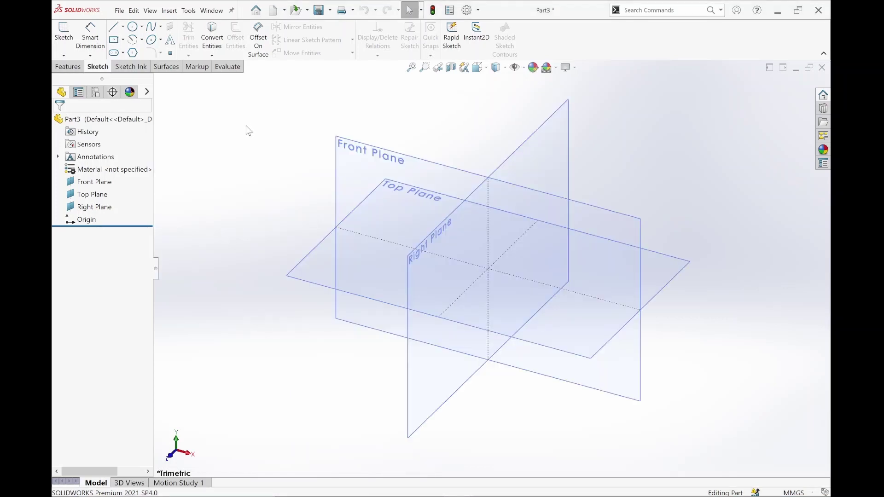
pyautogui.press('space')
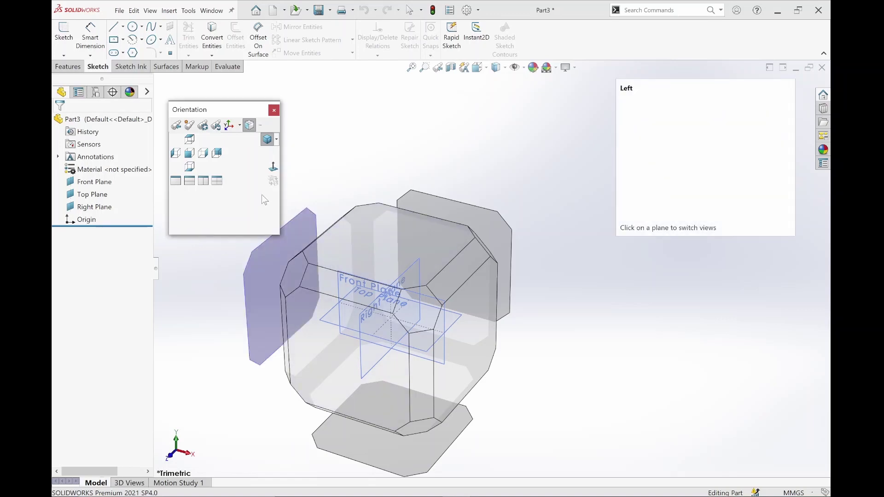
pyautogui.press('Escape')
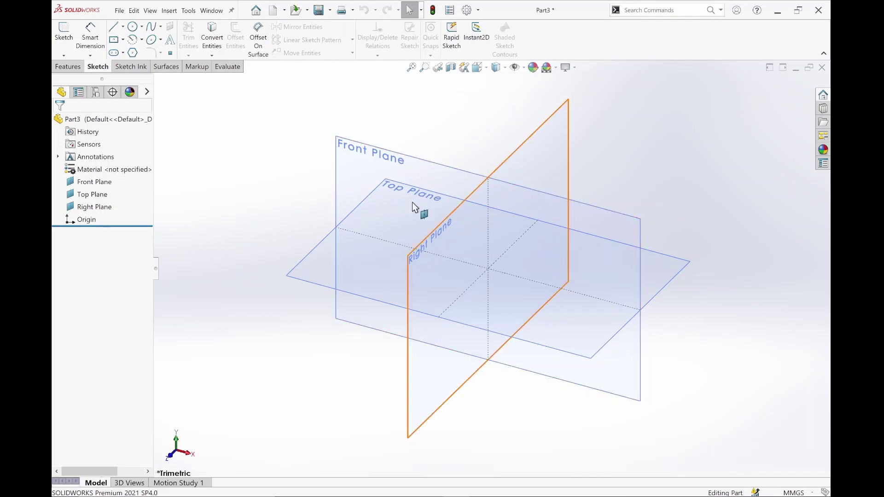
pyautogui.press('space')
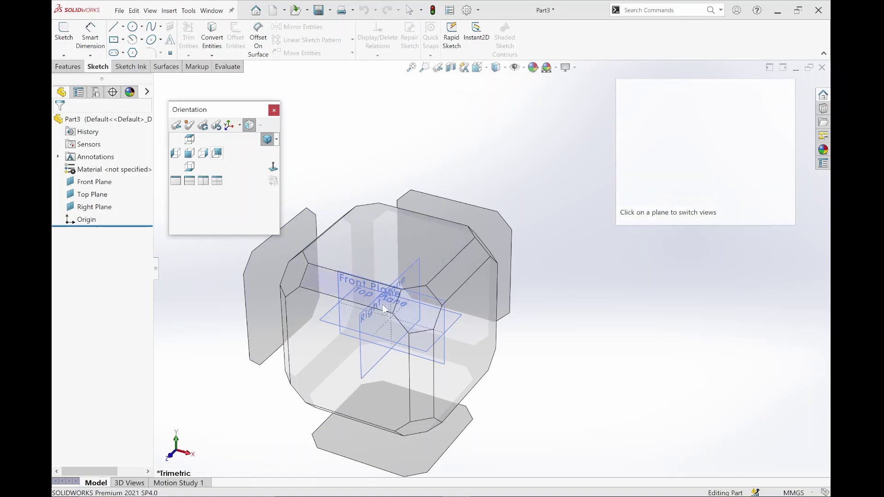
pyautogui.click(330, 280)
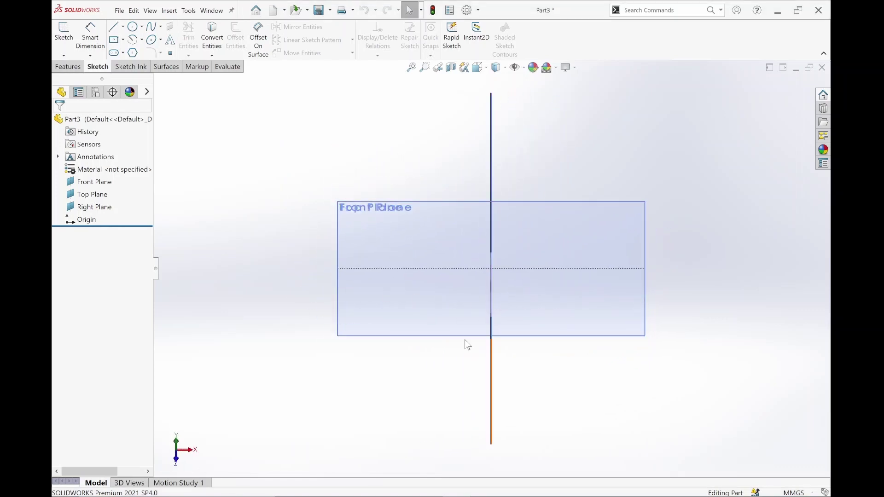
# Orbit to isometric and tilted angles, then return to the Front view with Ctrl+1
pyautogui.moveTo(467, 345); pyautogui.dragTo(399, 317, button='middle')
pyautogui.press('space')
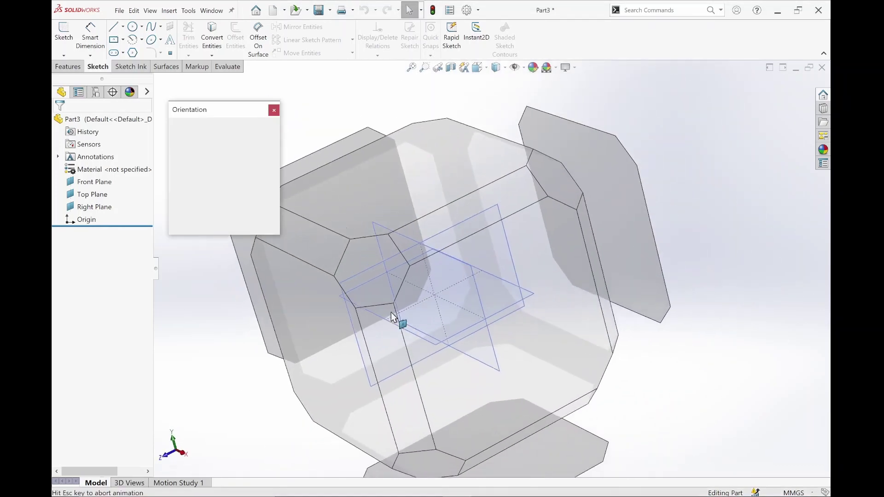
pyautogui.click(347, 295)
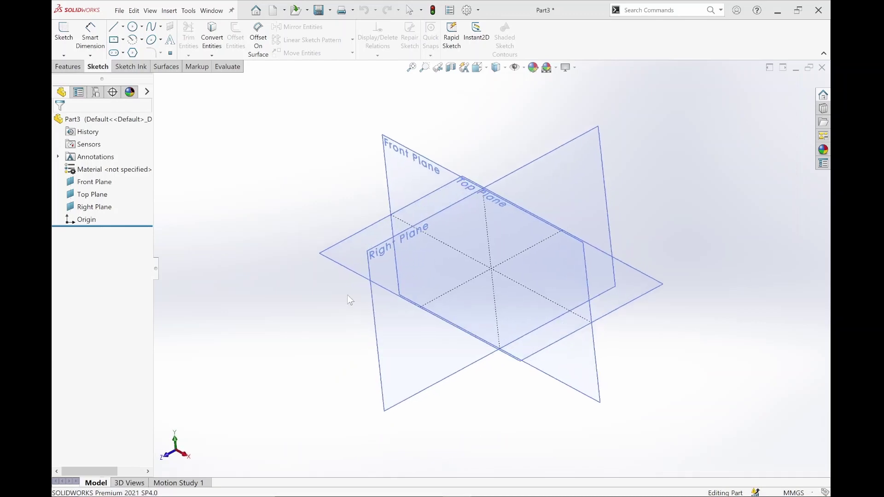
pyautogui.moveTo(447, 225); pyautogui.dragTo(498, 272, button='middle')
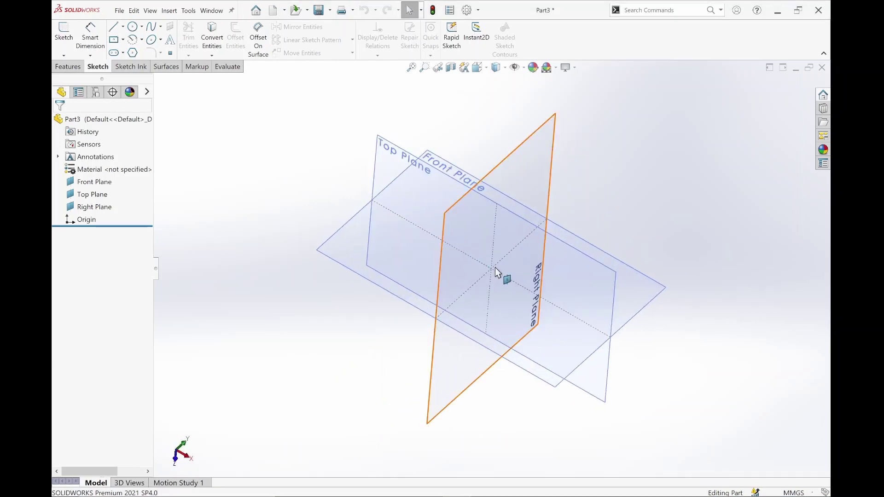
pyautogui.hotkey('ctrl', '1')
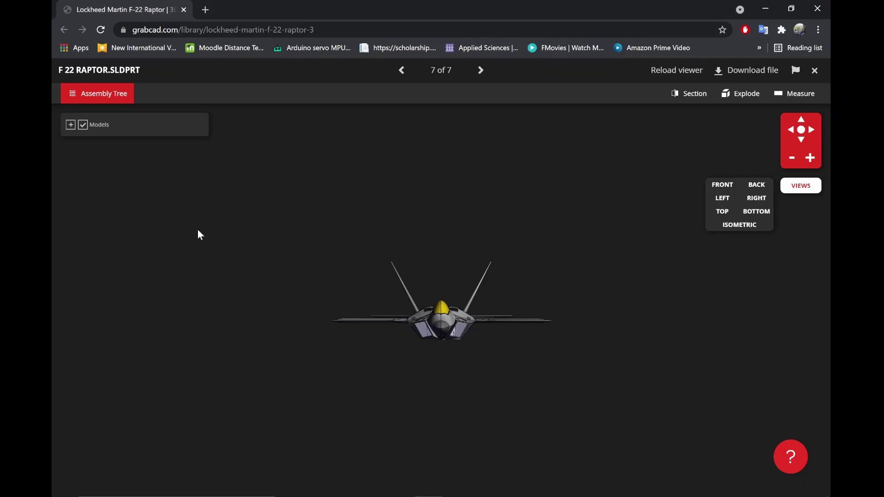
# Orbit and zoom the F-22 model, checking it from the front and from above
pyautogui.moveTo(442, 256); pyautogui.dragTo(442, 285)
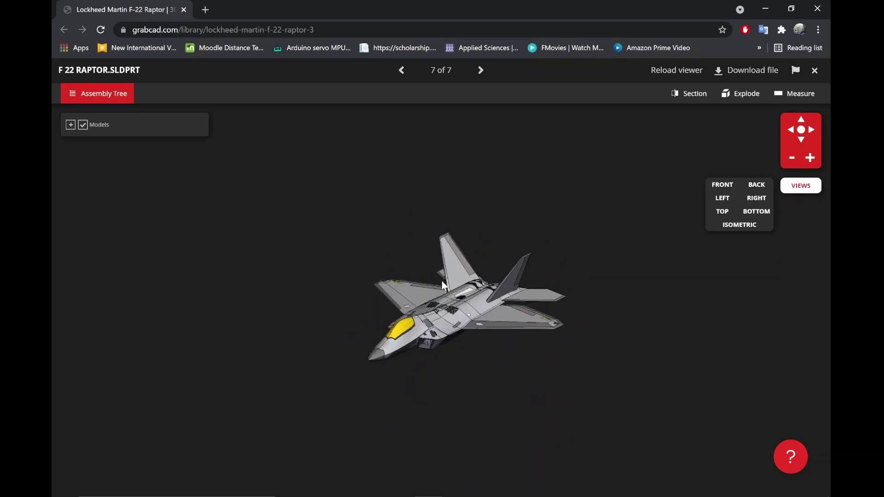
pyautogui.scroll(3, 464, 361)
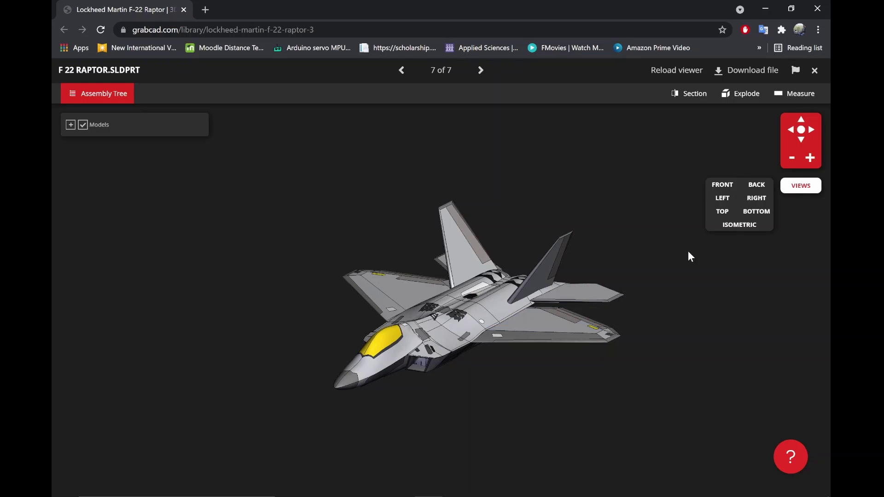
pyautogui.click(722, 185)
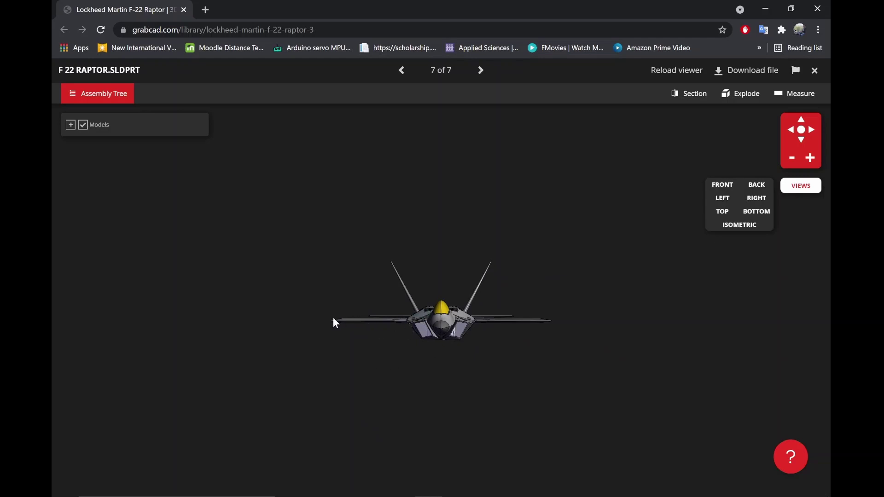
pyautogui.moveTo(440, 263); pyautogui.dragTo(405, 318)
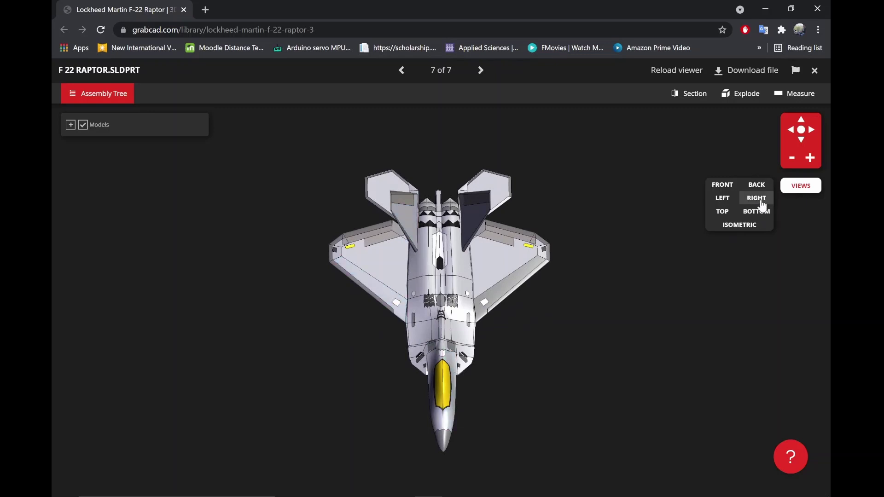
pyautogui.click(722, 185)
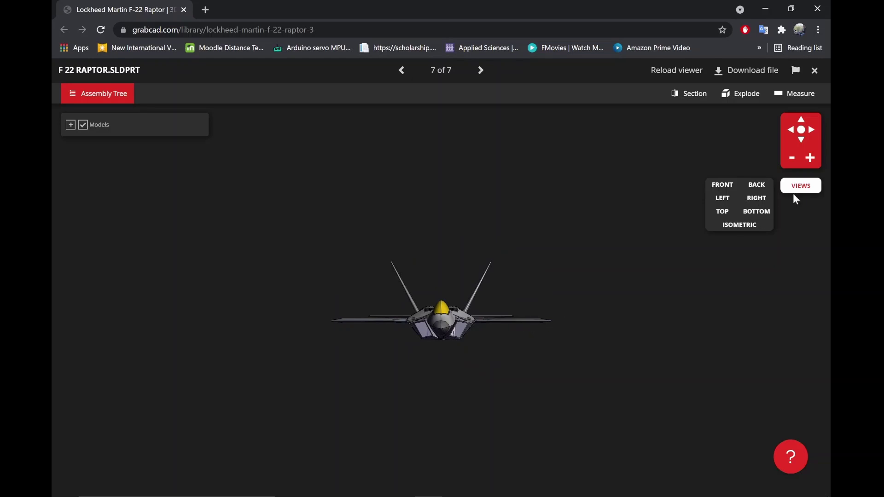
# Cycle the F-22 through back, left, right, top and bottom views, ending isometric
pyautogui.click(758, 187)
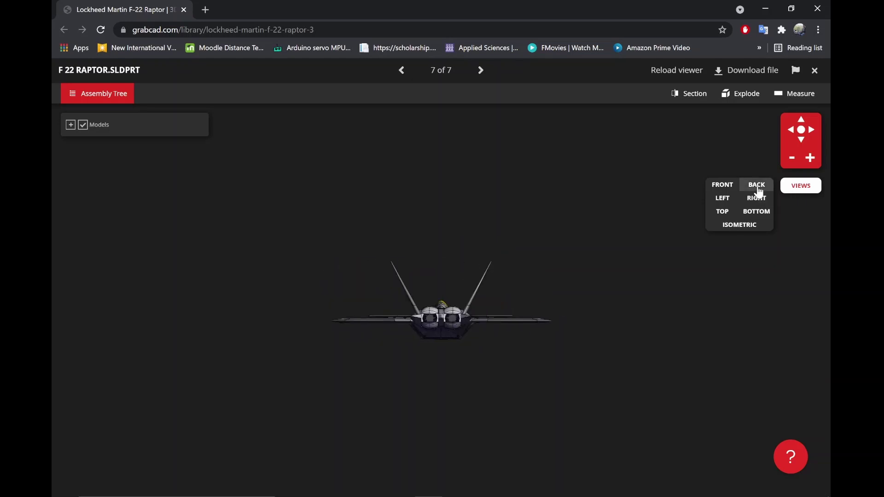
pyautogui.click(713, 202)
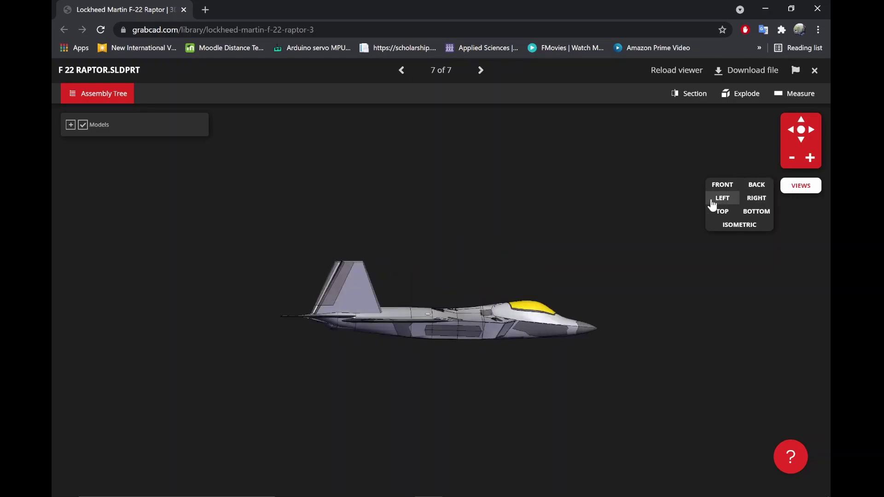
pyautogui.click(756, 205)
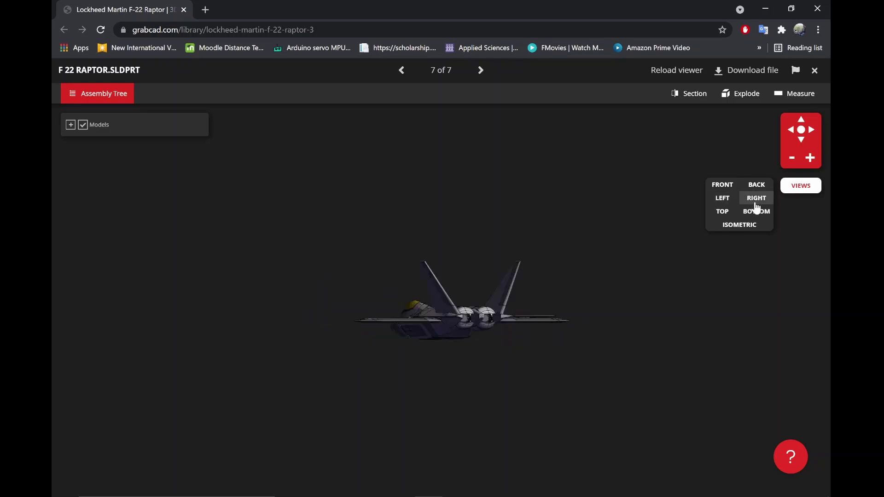
pyautogui.click(729, 213)
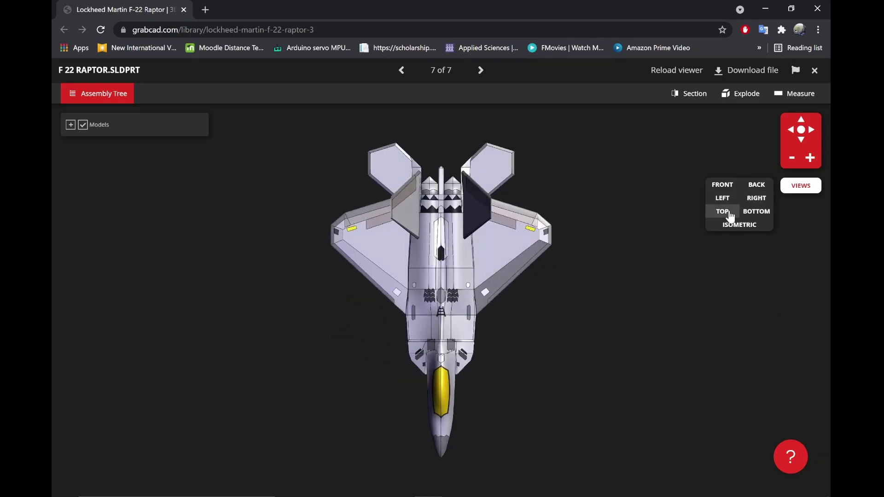
pyautogui.click(755, 218)
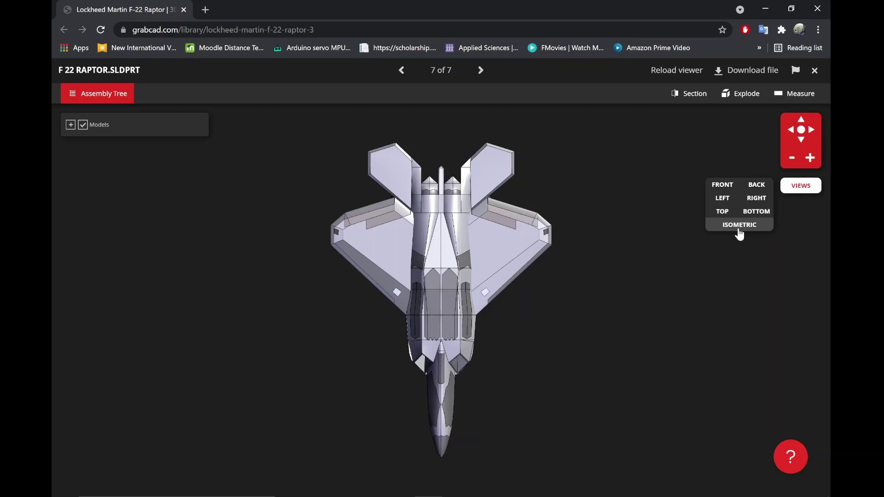
pyautogui.click(740, 225)
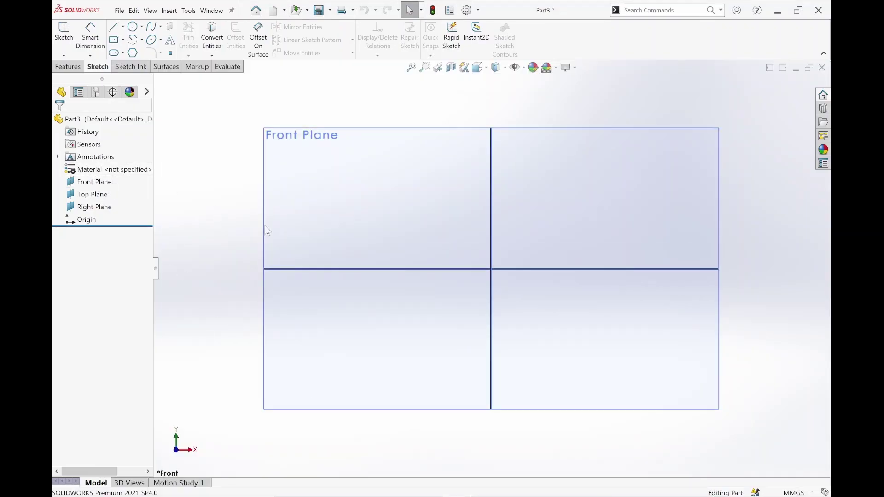
# Switch to isometric with Ctrl+7 and hide the Front, Top and Right Planes
pyautogui.hotkey('ctrl', '7')
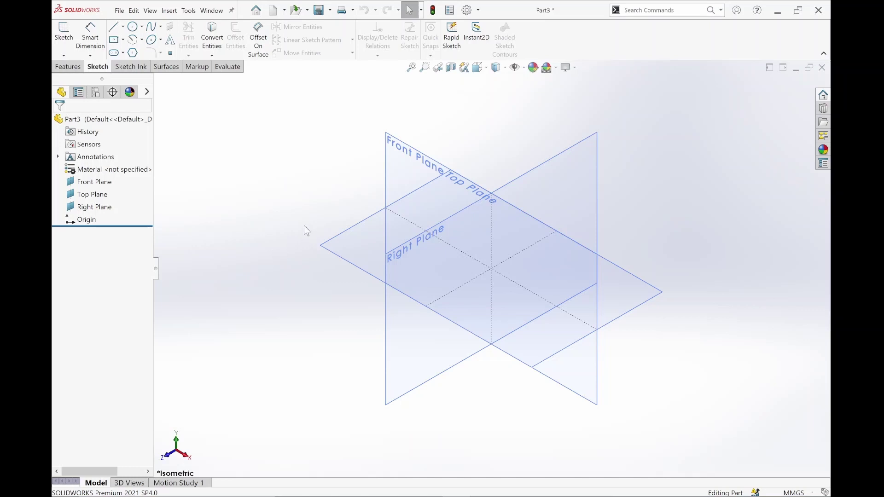
pyautogui.rightClick(94, 186)
pyautogui.click(111, 175)
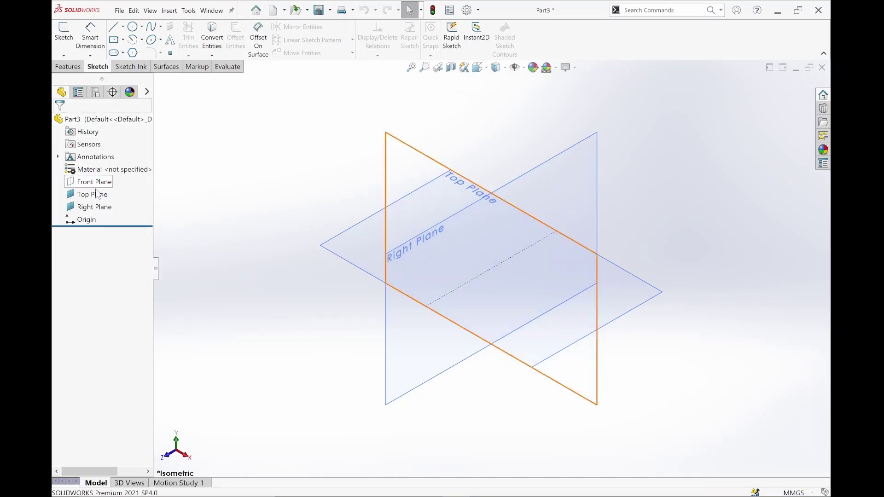
pyautogui.rightClick(97, 197)
pyautogui.click(104, 185)
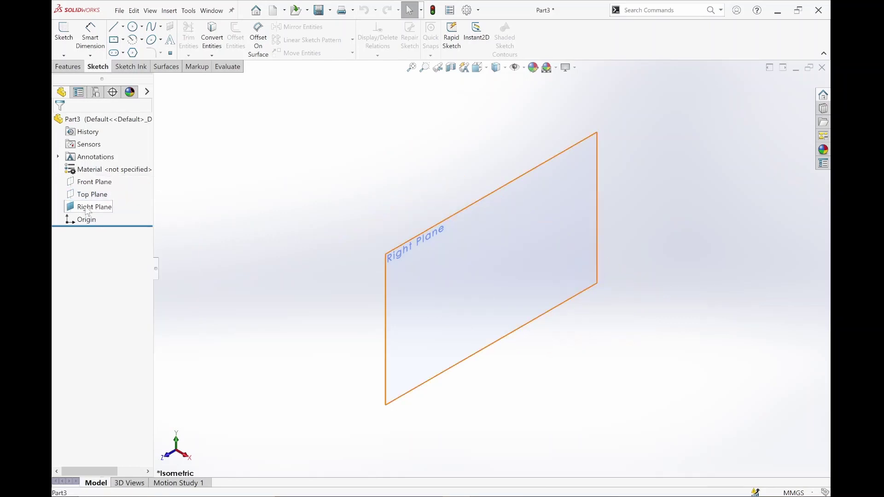
pyautogui.rightClick(94, 207)
pyautogui.click(104, 198)
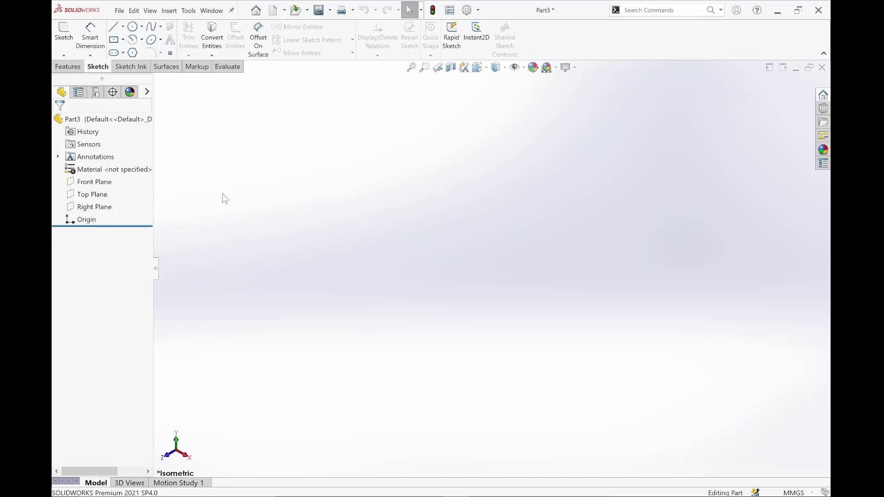
pyautogui.rightClick(99, 185)
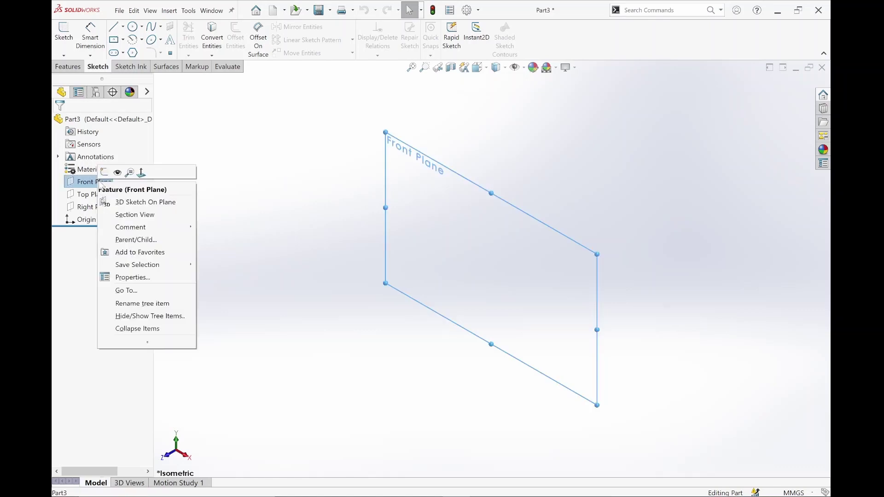
pyautogui.click(105, 174)
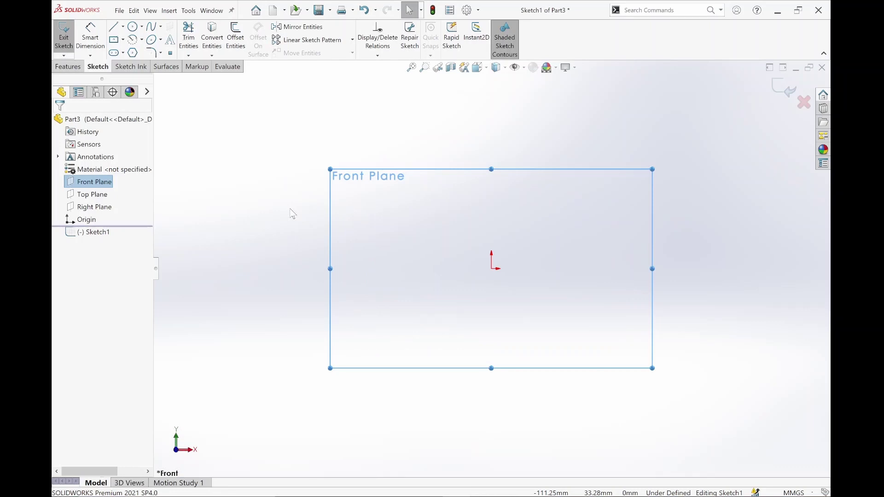
pyautogui.click(123, 40)
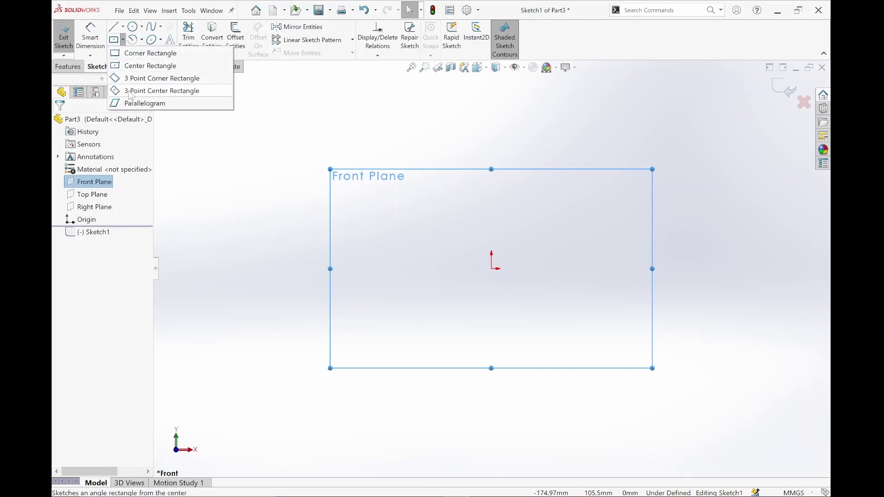
pyautogui.click(125, 66)
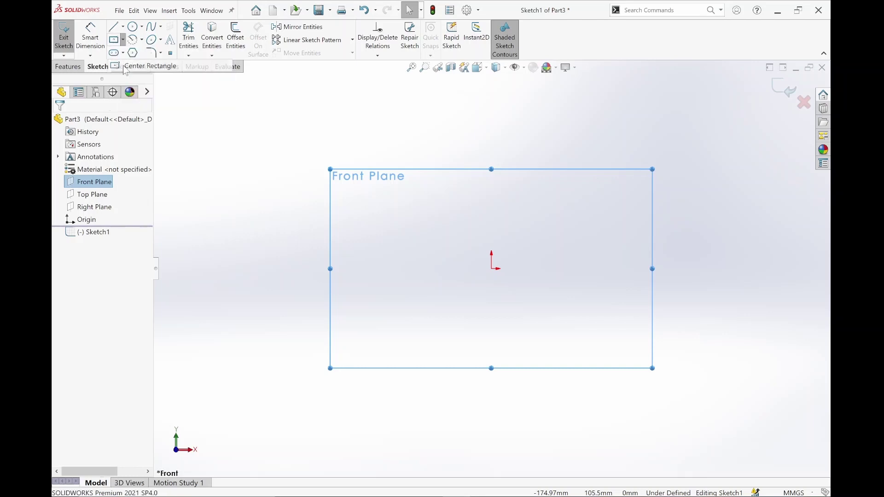
pyautogui.click(491, 269)
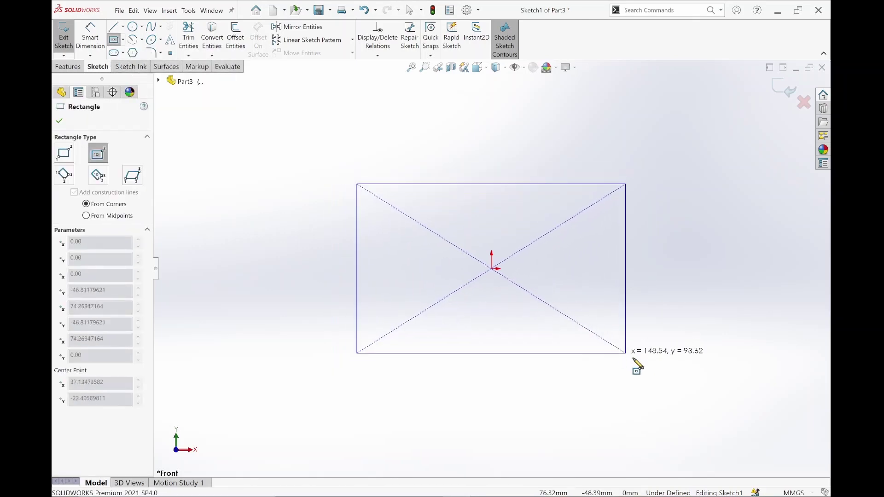
pyautogui.click(634, 359)
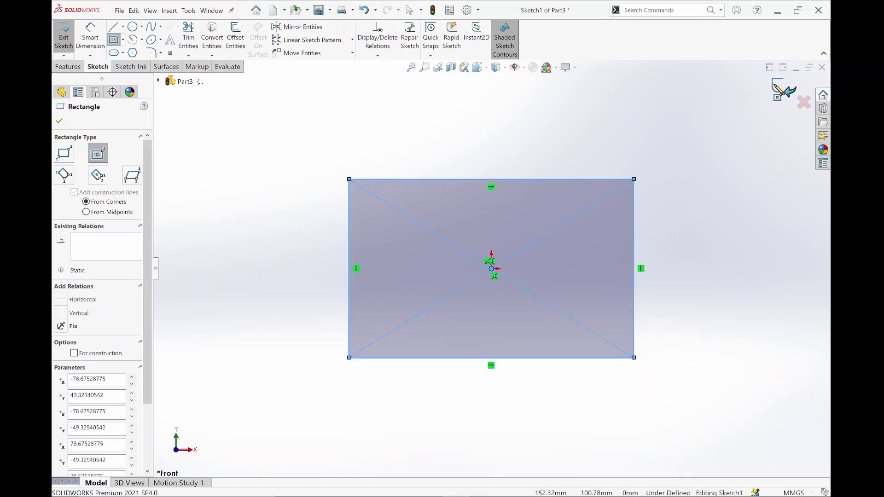
pyautogui.click(783, 91)
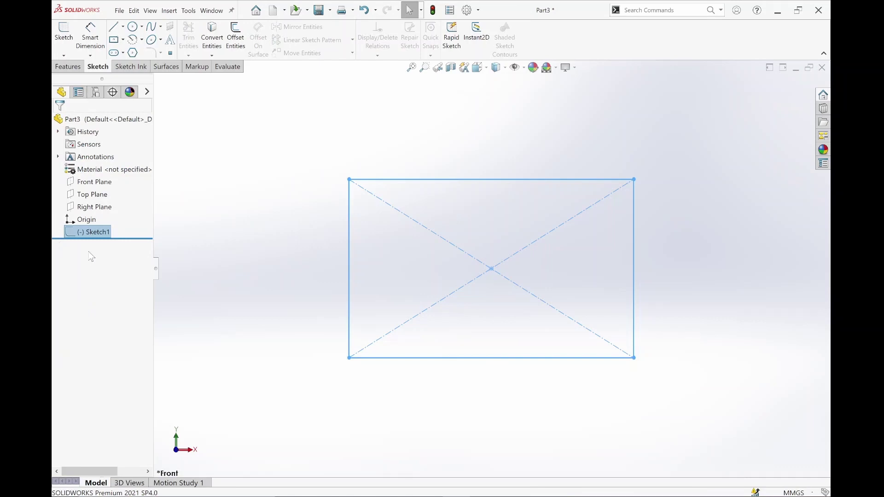
pyautogui.rightClick(99, 235)
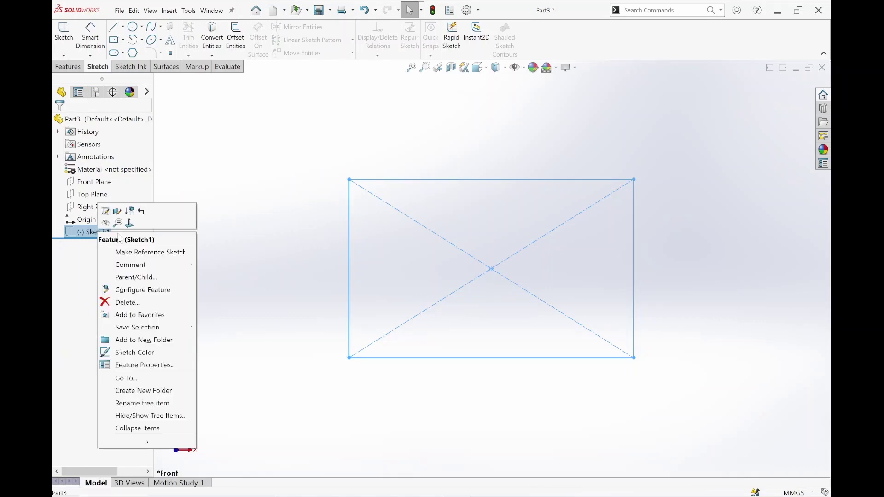
pyautogui.click(131, 300)
pyautogui.click(521, 187)
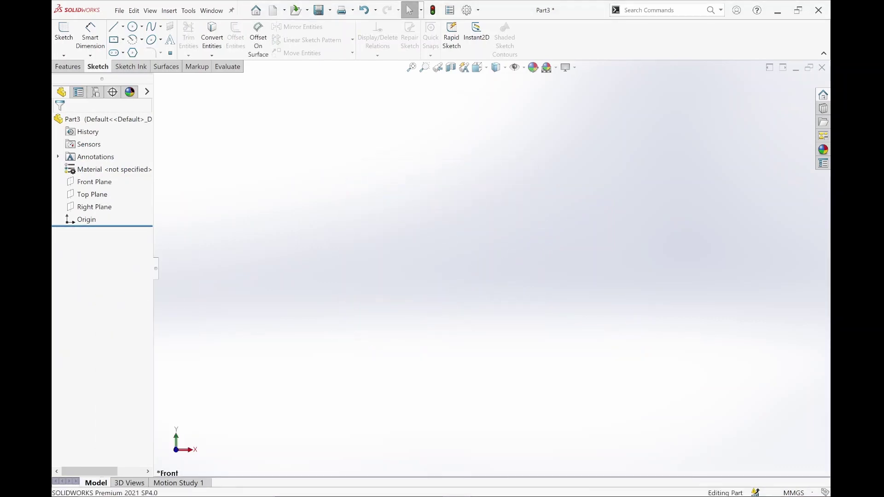
pyautogui.click(808, 493)
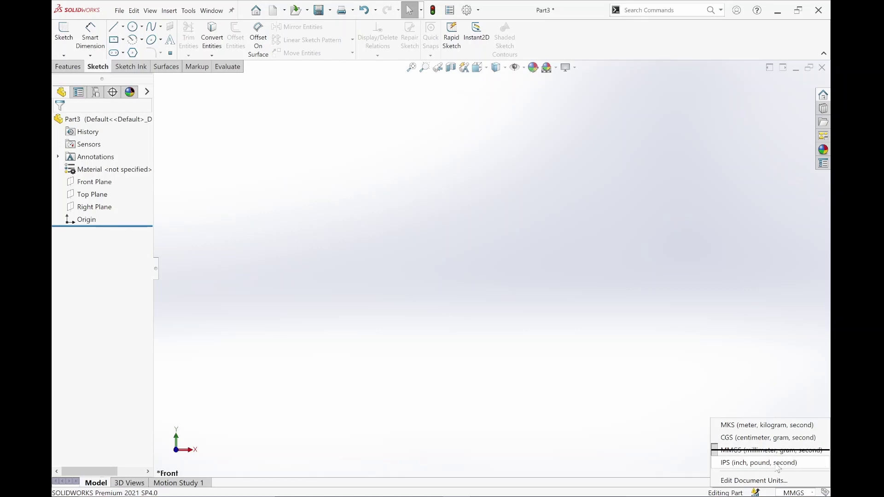
# Switch Document Properties units to Custom and browse the Length units, leaving millimeters
pyautogui.click(731, 481)
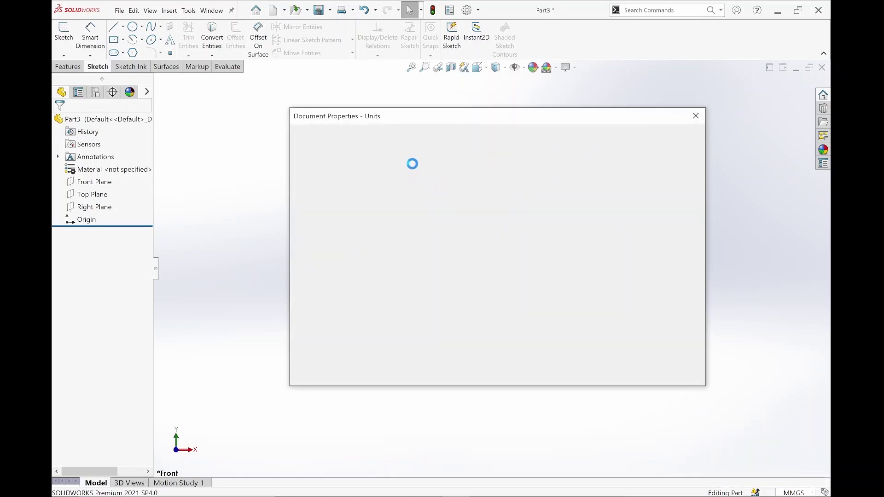
pyautogui.moveTo(435, 117); pyautogui.dragTo(340, 86)
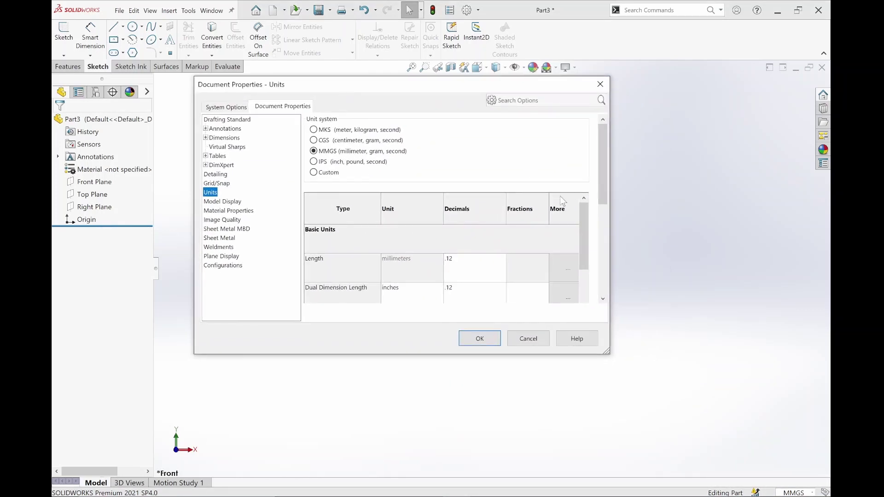
pyautogui.click(322, 175)
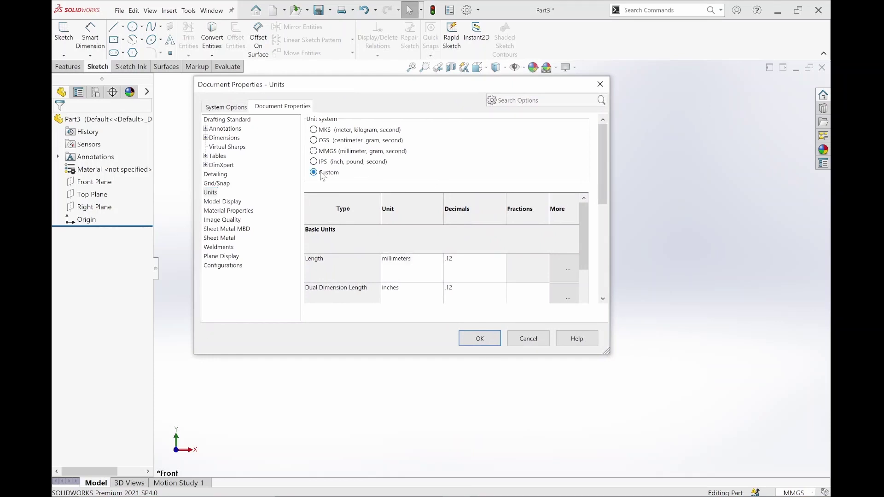
pyautogui.click(441, 260)
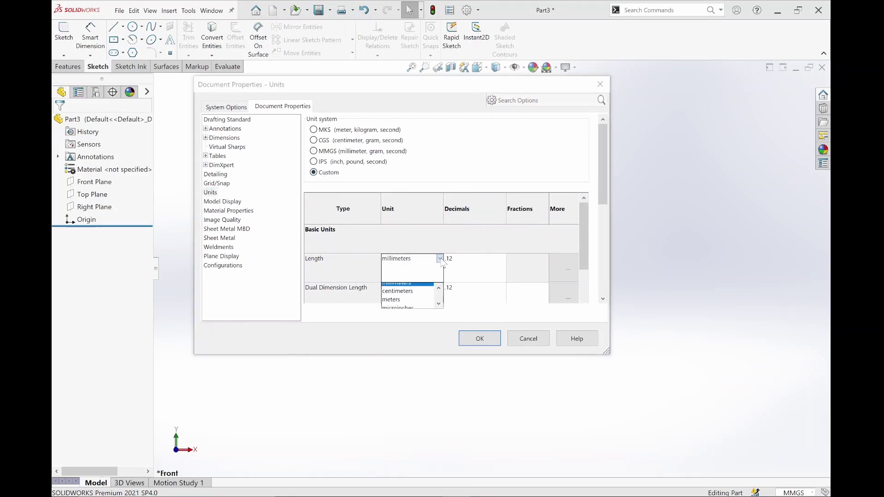
pyautogui.click(439, 288)
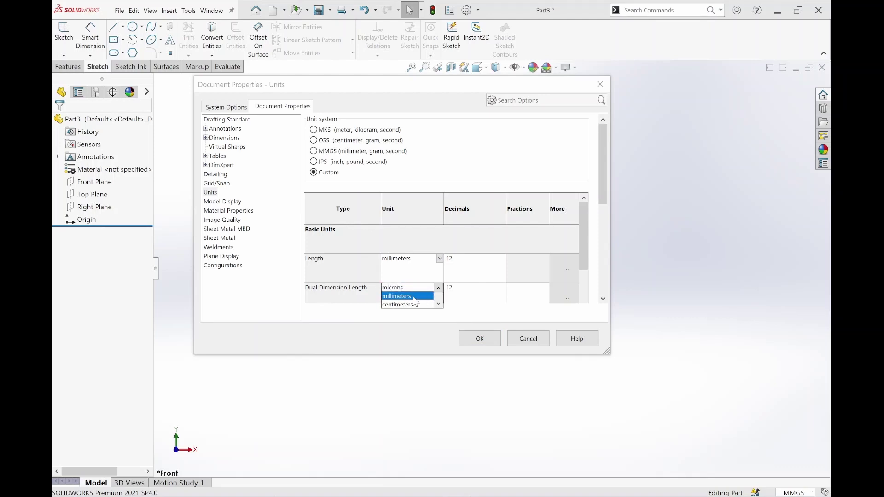
pyautogui.click(439, 288)
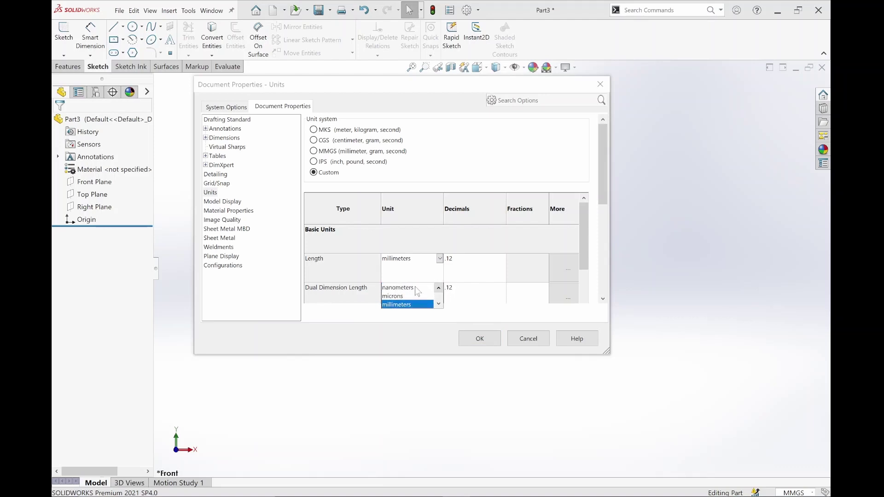
pyautogui.click(439, 289)
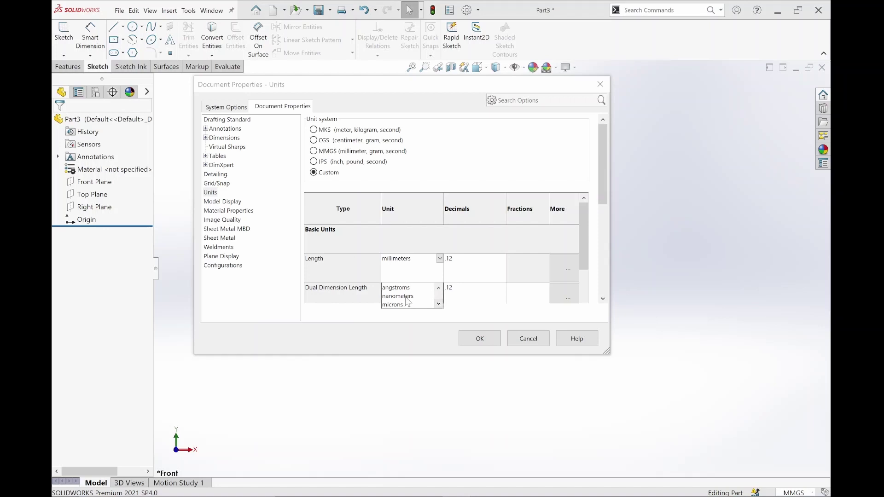
pyautogui.click(440, 303)
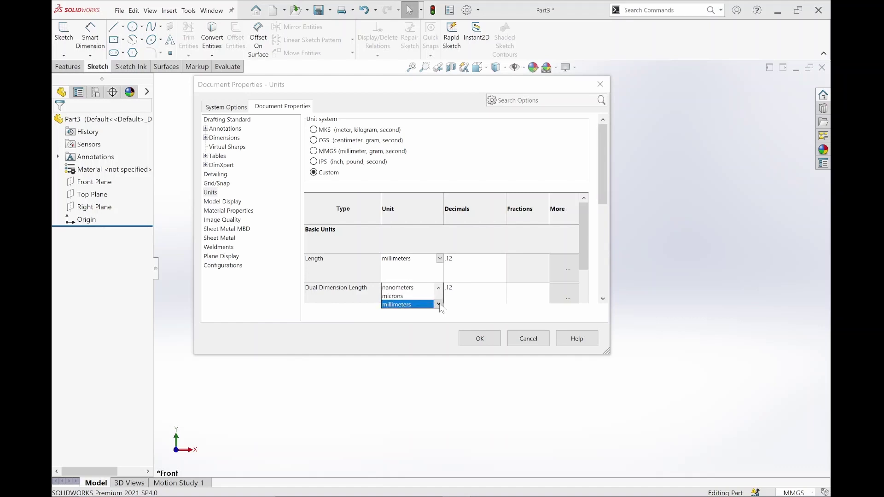
pyautogui.click(439, 303)
pyautogui.click(439, 303)
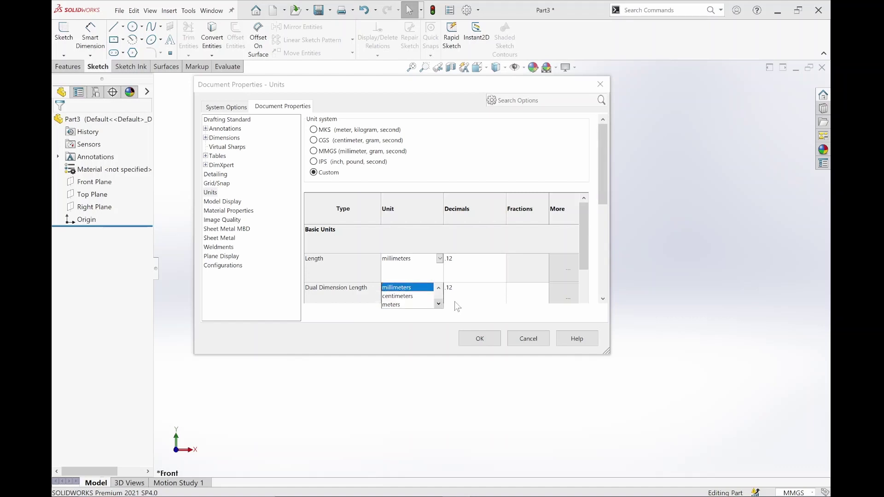
pyautogui.click(395, 342)
# Scroll the units table and recheck the Length unit list, still keeping millimeters
pyautogui.moveTo(606, 182); pyautogui.dragTo(599, 261)
pyautogui.click(583, 198)
pyautogui.click(584, 198)
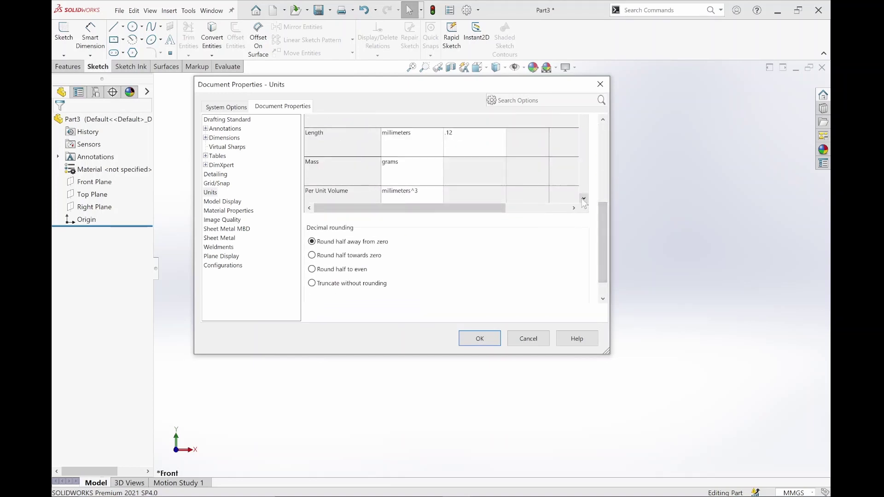
pyautogui.moveTo(602, 226); pyautogui.dragTo(606, 179)
pyautogui.scroll(-1, 584, 198)
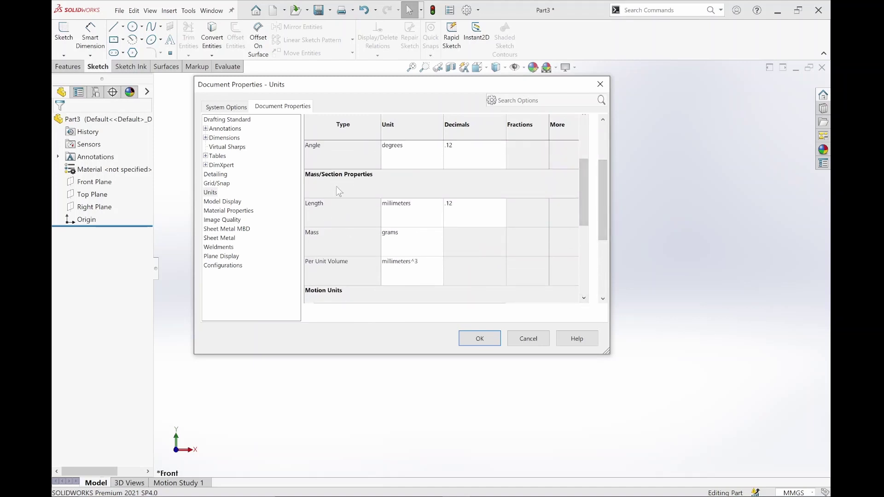
pyautogui.click(443, 203)
pyautogui.click(440, 203)
pyautogui.click(439, 233)
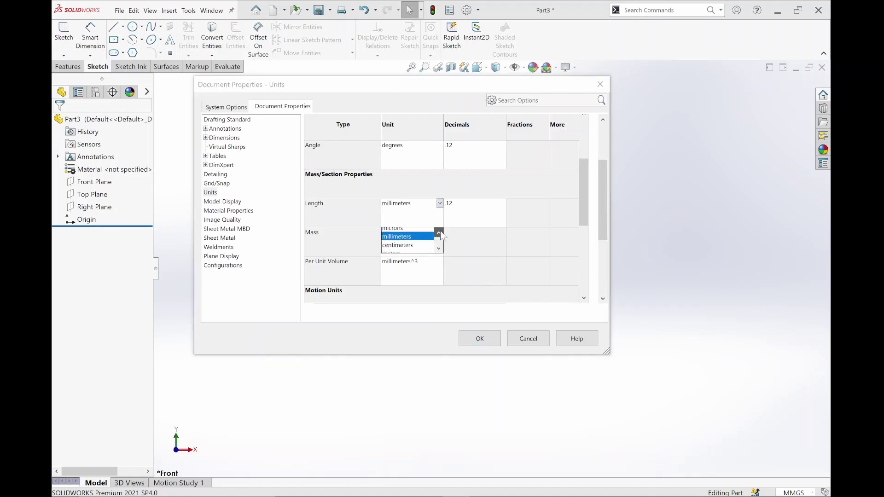
pyautogui.click(439, 233)
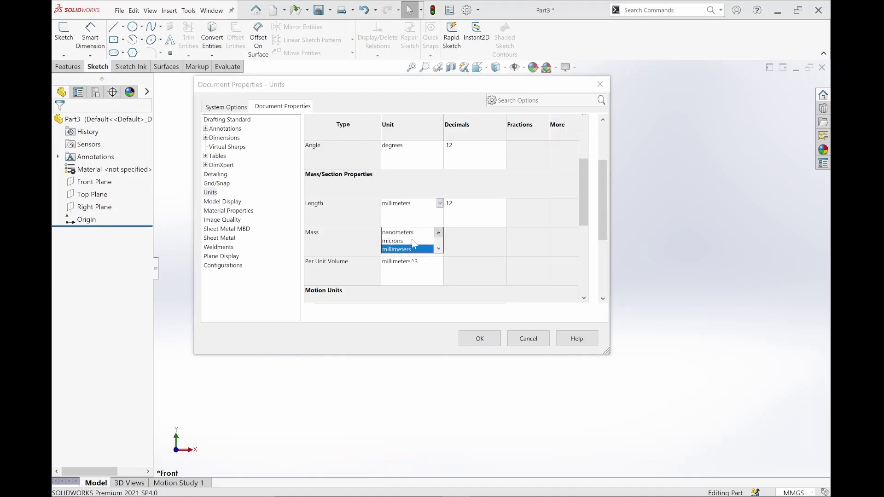
pyautogui.click(436, 267)
# Review the Per Unit Volume list, leave millimeters^3, and cancel the units settings
pyautogui.click(440, 261)
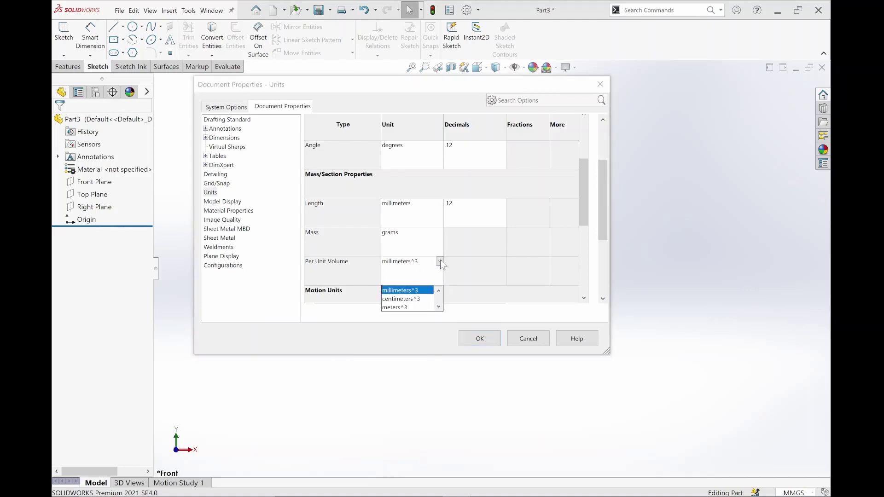
pyautogui.click(438, 291)
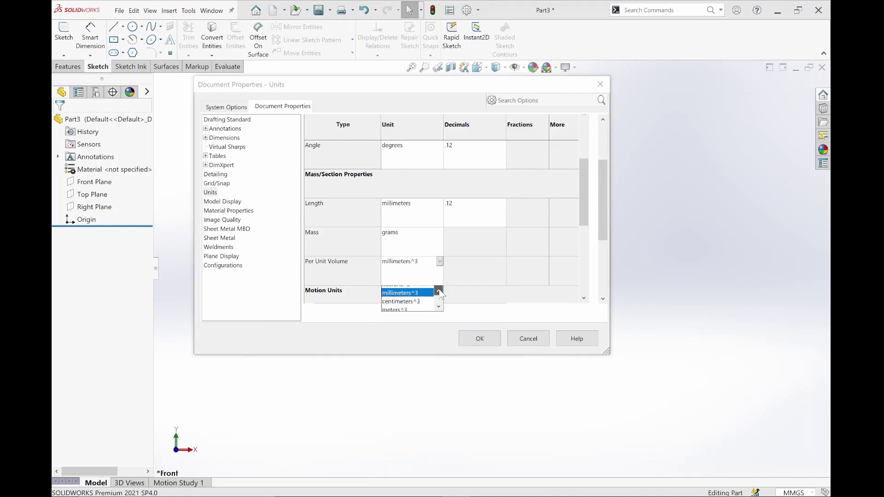
pyautogui.click(439, 291)
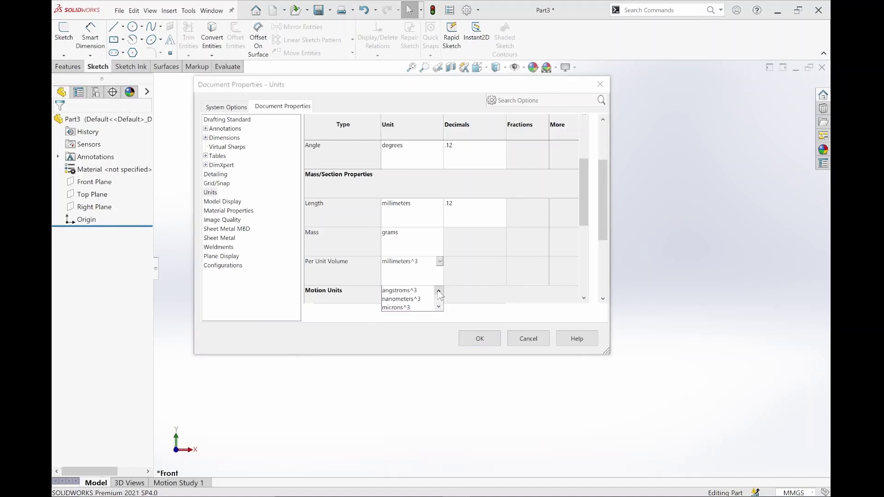
pyautogui.click(407, 323)
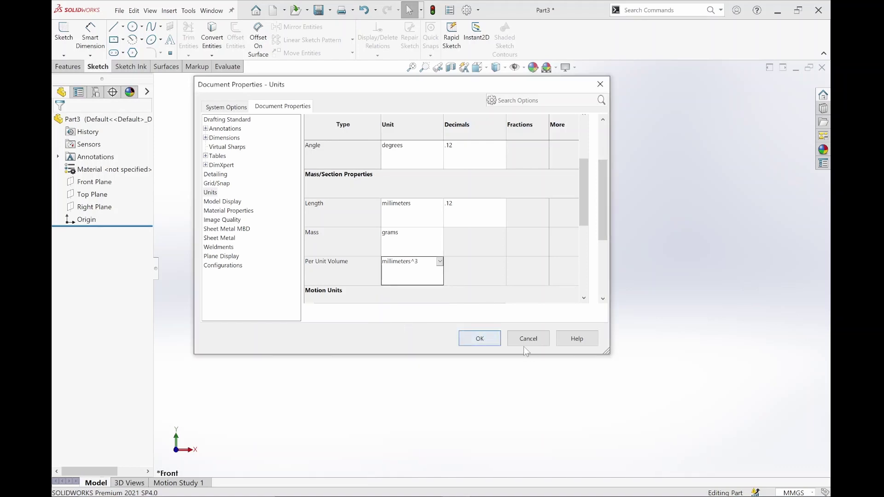
pyautogui.click(540, 342)
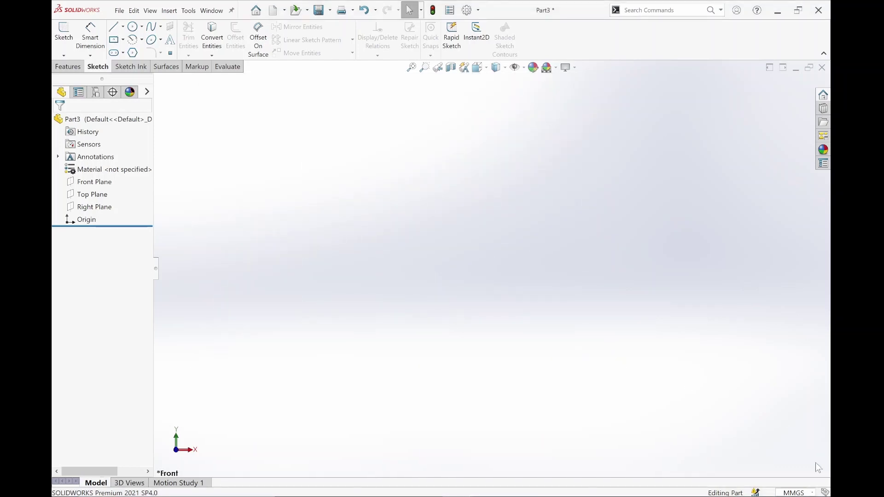
# Keep MMGS in the status-bar unit menu and bring up the Front Plane context menu
pyautogui.click(795, 493)
pyautogui.click(771, 451)
pyautogui.rightClick(97, 185)
pyautogui.click(311, 232)
pyautogui.click(794, 493)
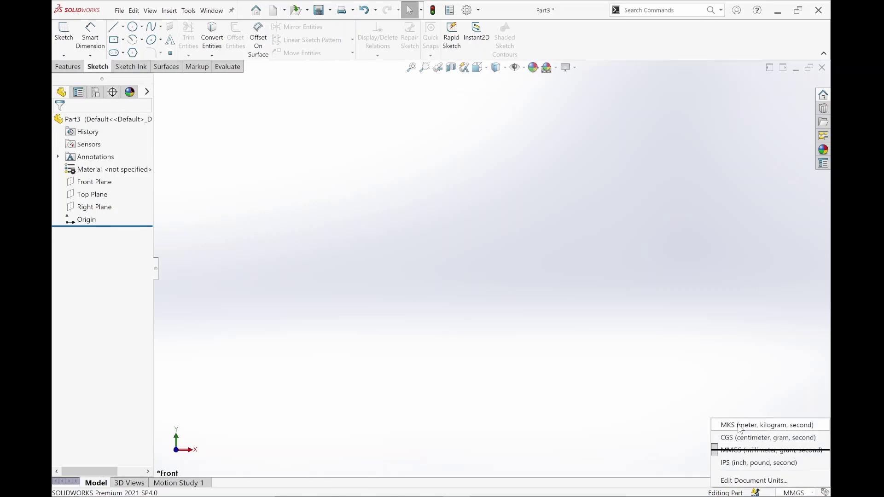
pyautogui.click(414, 364)
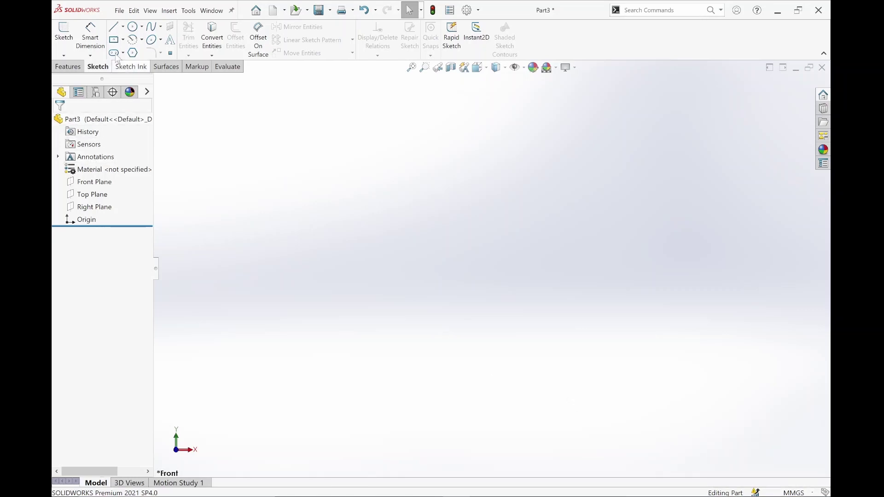
pyautogui.rightClick(94, 182)
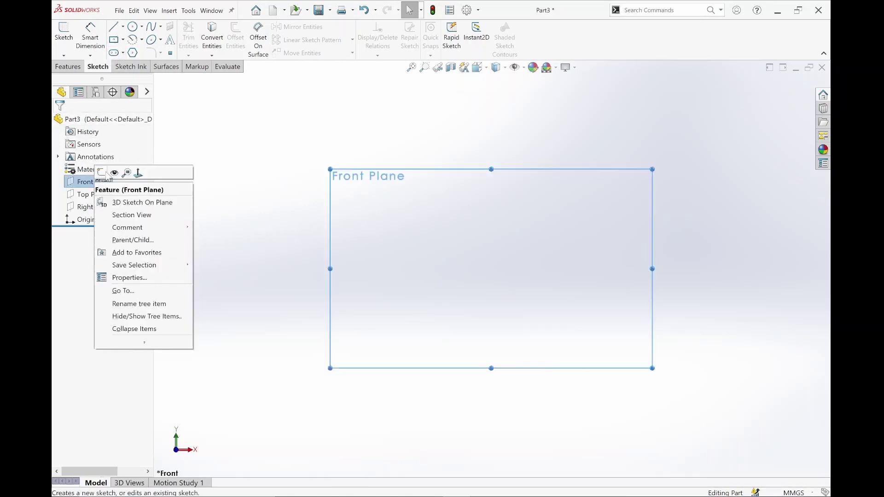
# Start a sketch on the Front Plane and draw a line from the origin
pyautogui.click(101, 173)
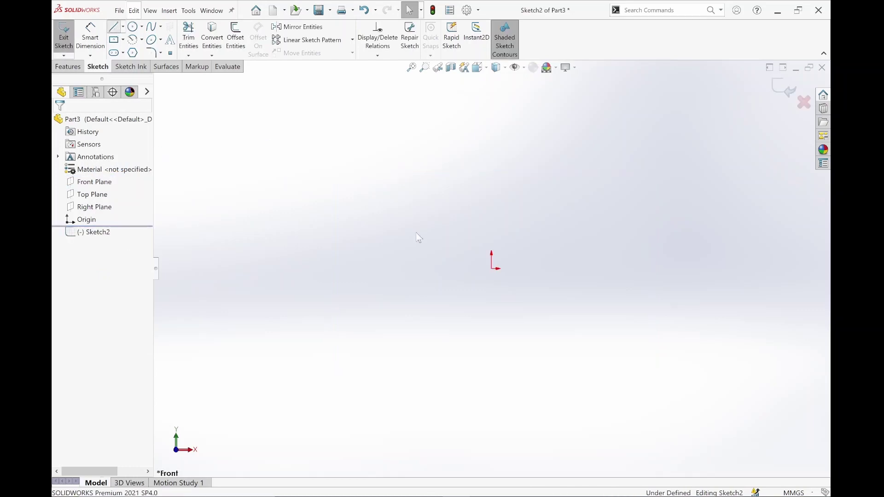
pyautogui.press('l')
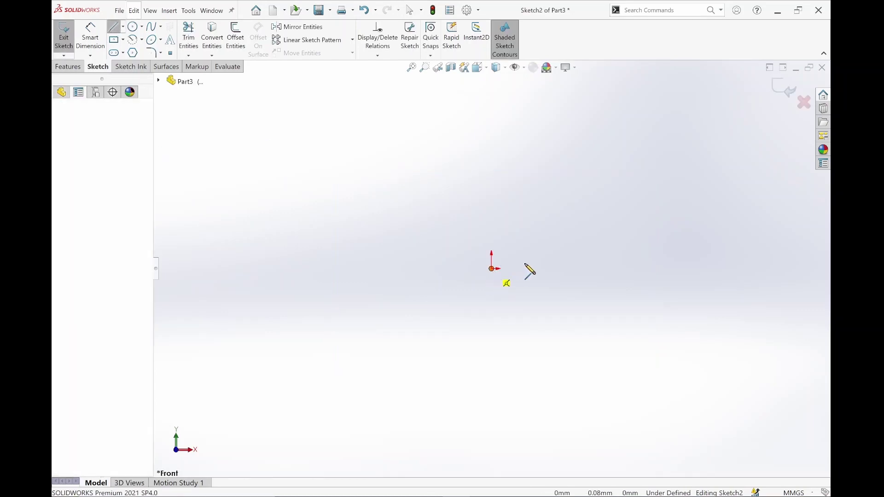
pyautogui.click(492, 269)
pyautogui.press('Escape')
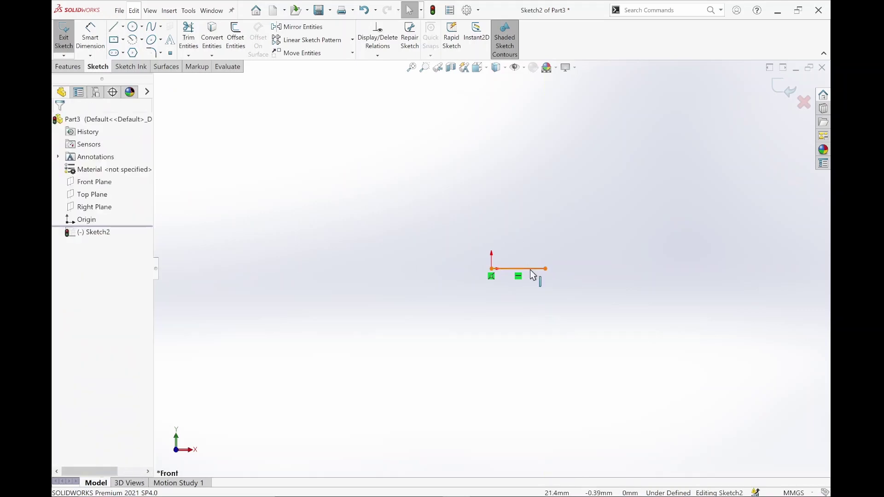
# Dimension the line to 1 mm and exit Sketch2
pyautogui.moveTo(534, 278); pyautogui.dragTo(546, 258, button='right')
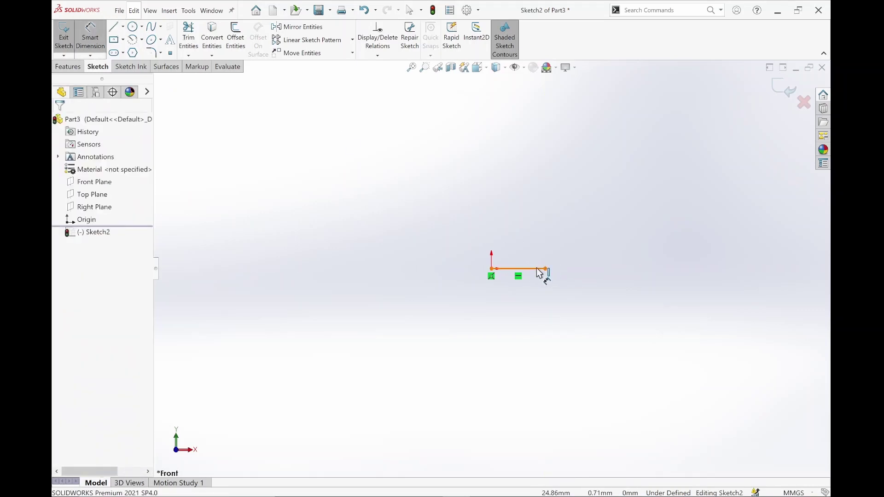
pyautogui.click(540, 269)
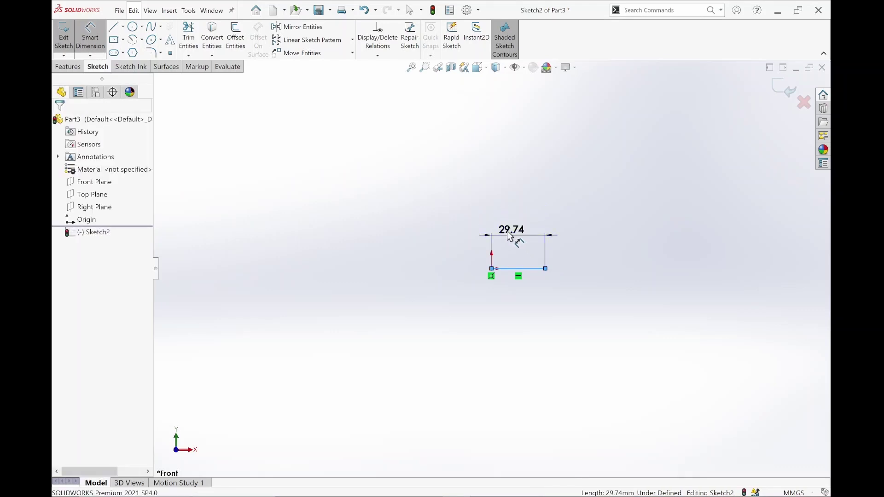
pyautogui.click(511, 237)
pyautogui.write('1')
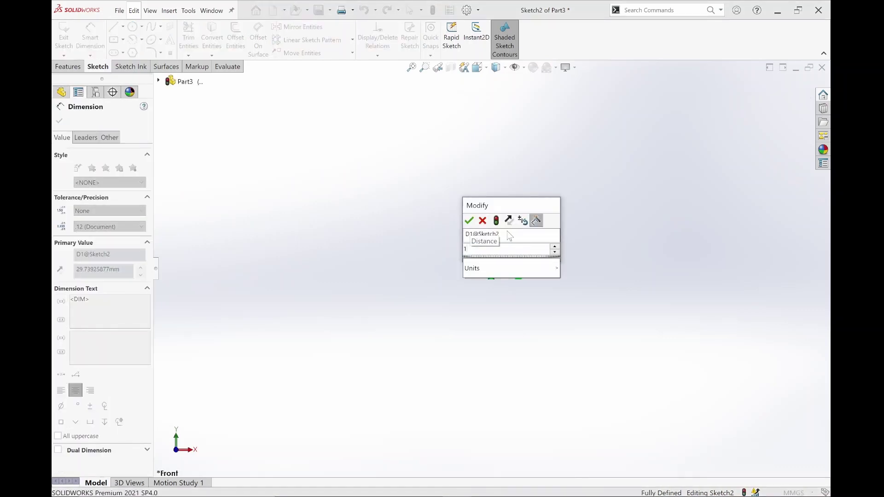
pyautogui.press('Return')
pyautogui.press('Escape')
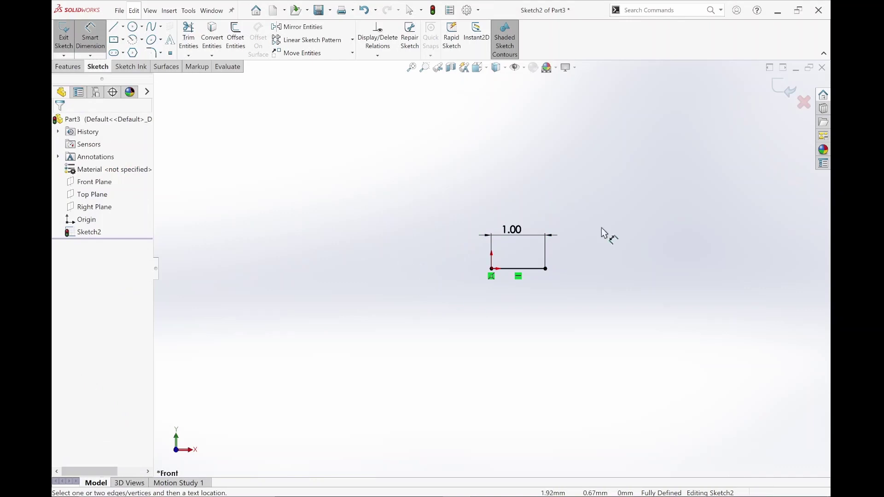
pyautogui.click(785, 88)
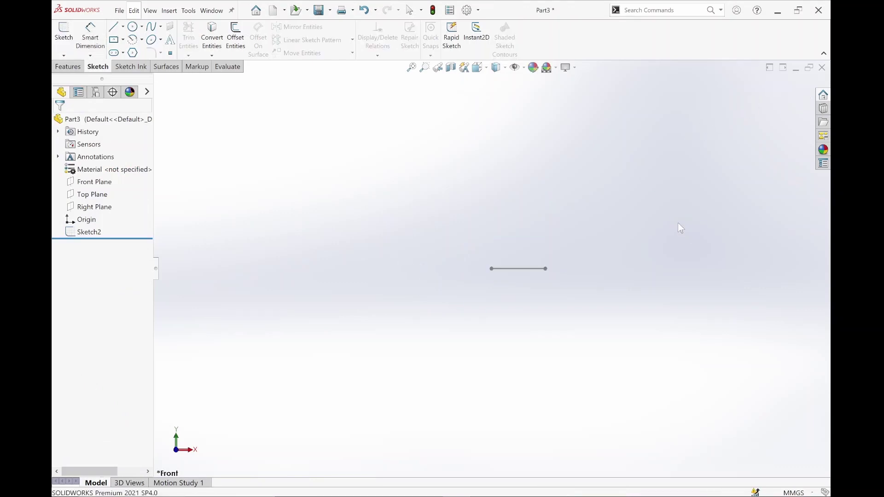
# Switch units to MKS and draw a long horizontal line in a new Front Plane sketch
pyautogui.click(793, 492)
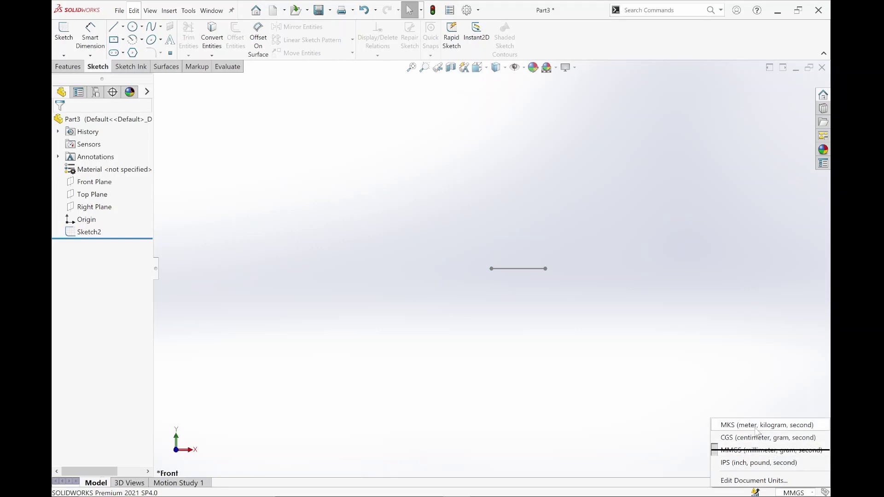
pyautogui.click(743, 421)
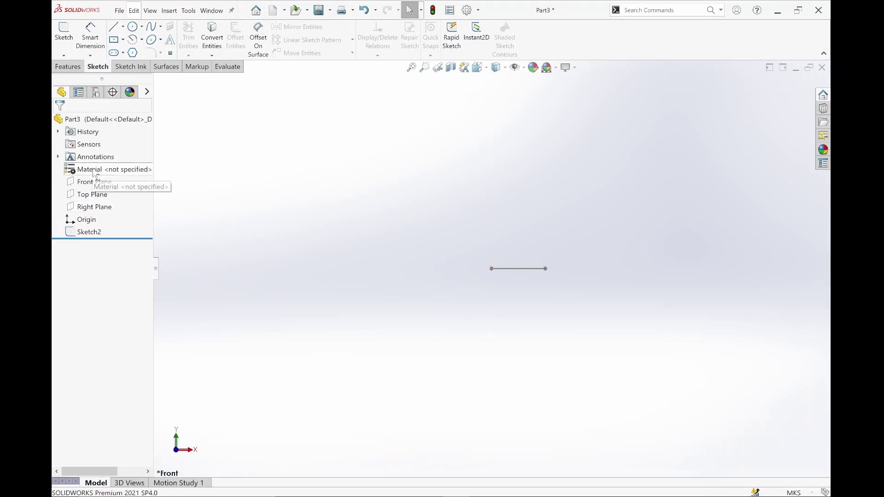
pyautogui.click(101, 182)
pyautogui.click(99, 171)
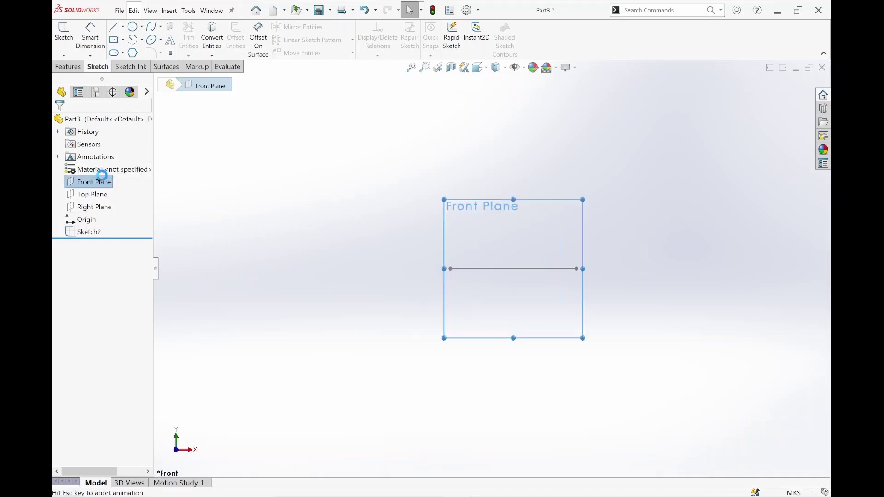
pyautogui.click(113, 27)
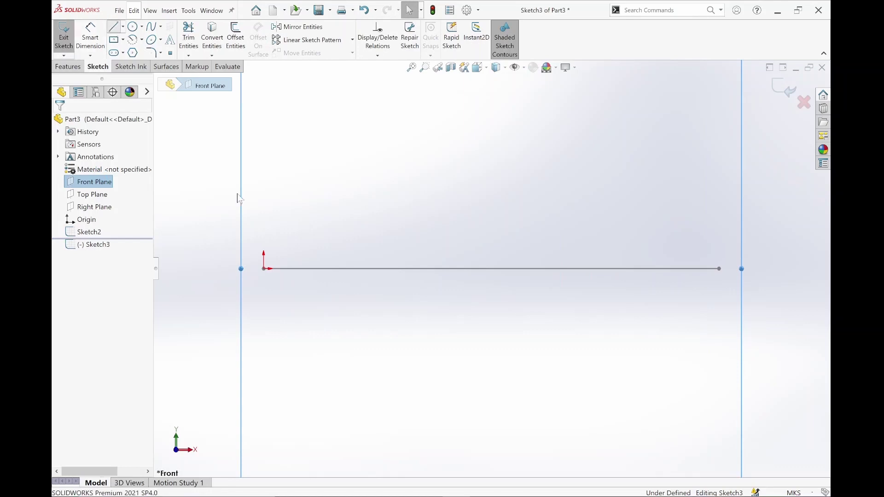
pyautogui.click(263, 217)
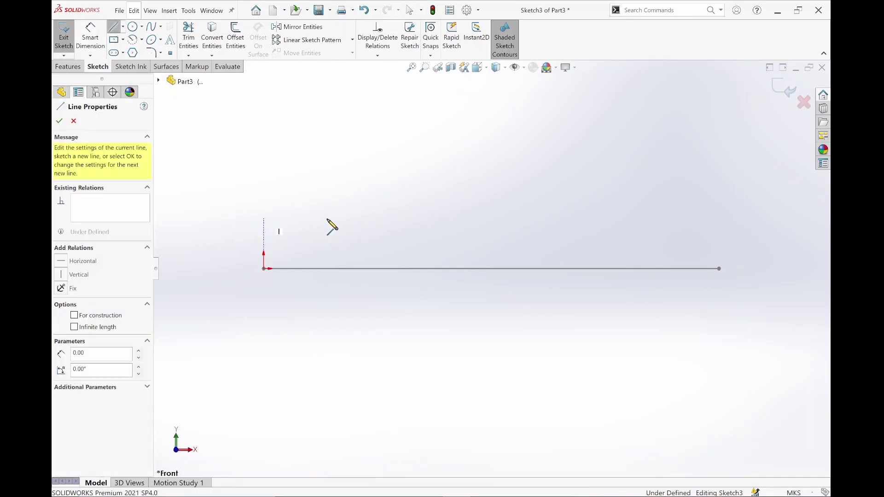
pyautogui.click(745, 217)
pyautogui.press('Escape')
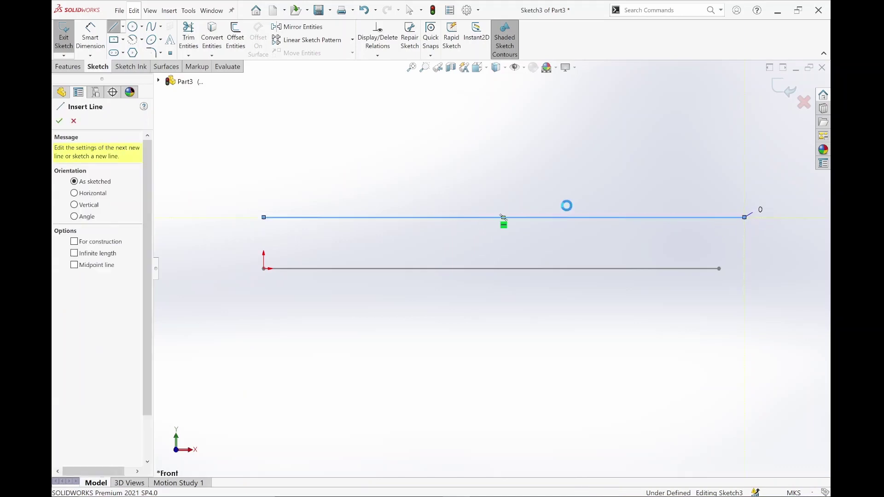
pyautogui.press('Escape')
# Dimension the new line to 1 m, fit the view, and exit Sketch3
pyautogui.click(90, 32)
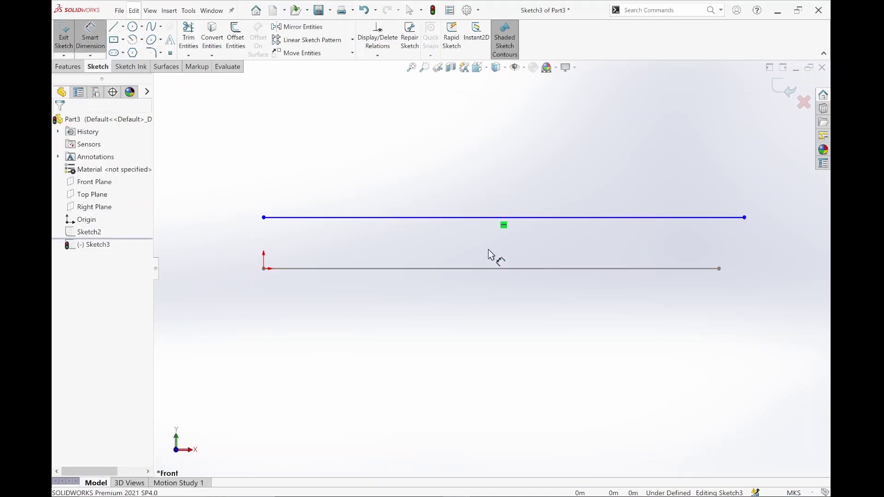
pyautogui.click(489, 217)
pyautogui.click(502, 185)
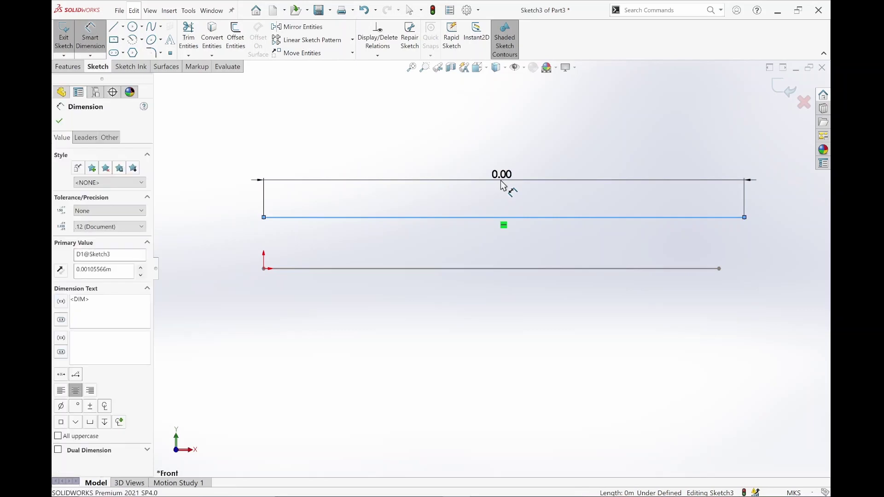
pyautogui.write('1')
pyautogui.press('Return')
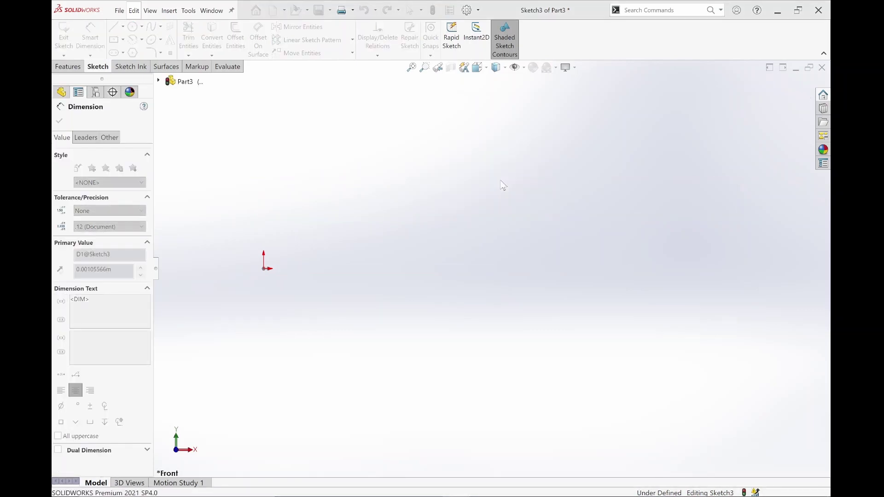
pyautogui.click(59, 120)
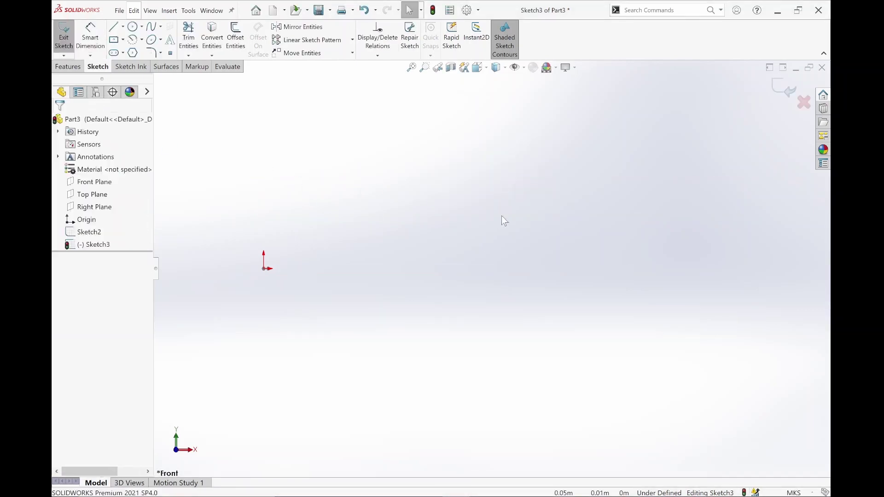
pyautogui.press('f')
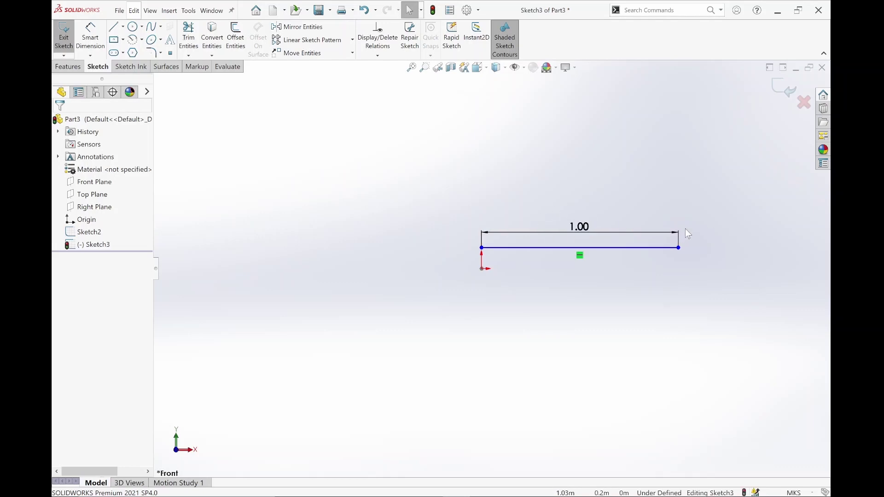
pyautogui.click(795, 493)
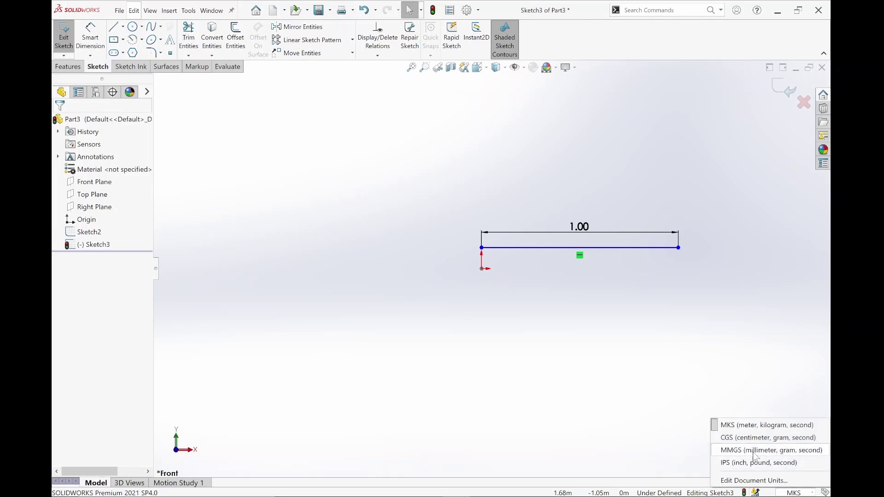
pyautogui.click(632, 420)
pyautogui.click(785, 87)
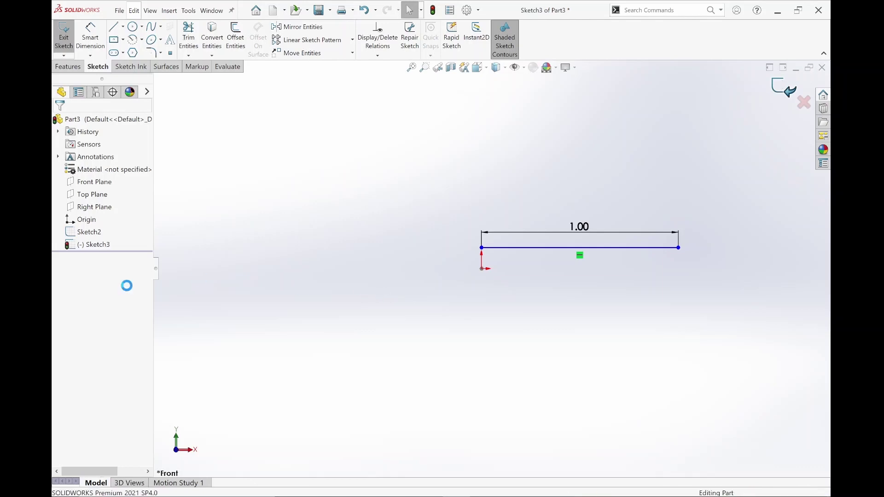
# Set the document unit system to MMGS from the status bar
pyautogui.moveTo(764, 494)
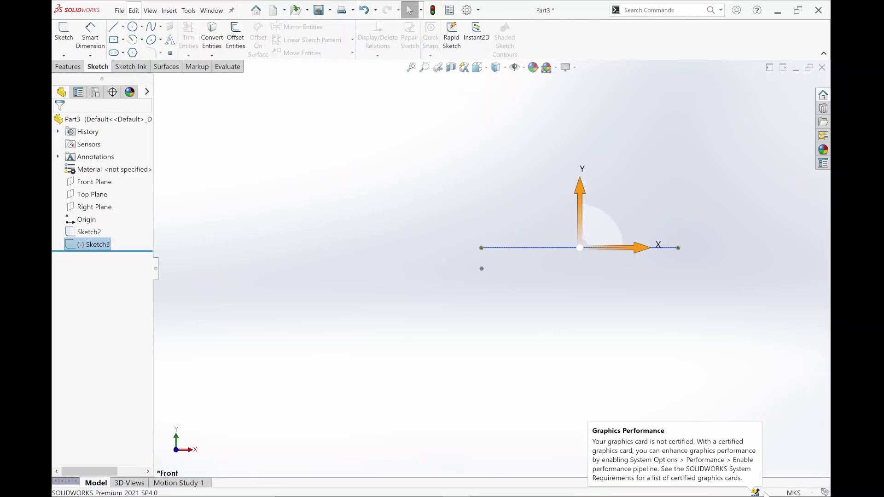
pyautogui.click(793, 493)
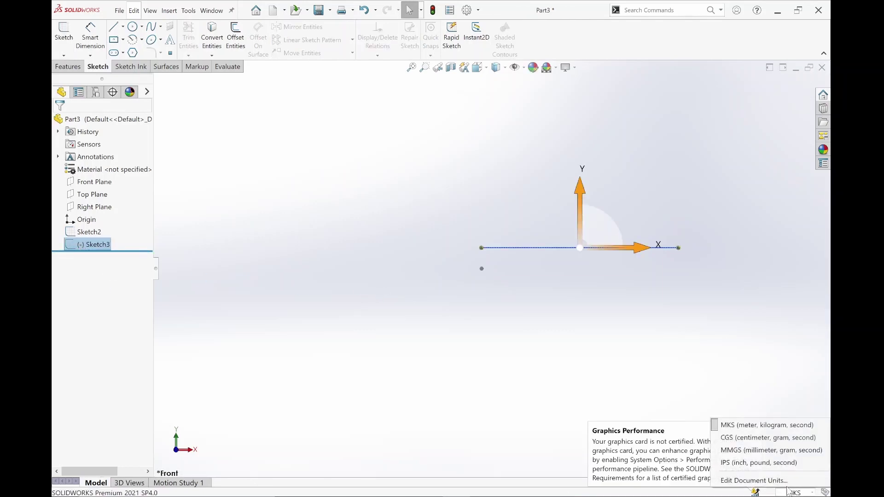
pyautogui.click(774, 451)
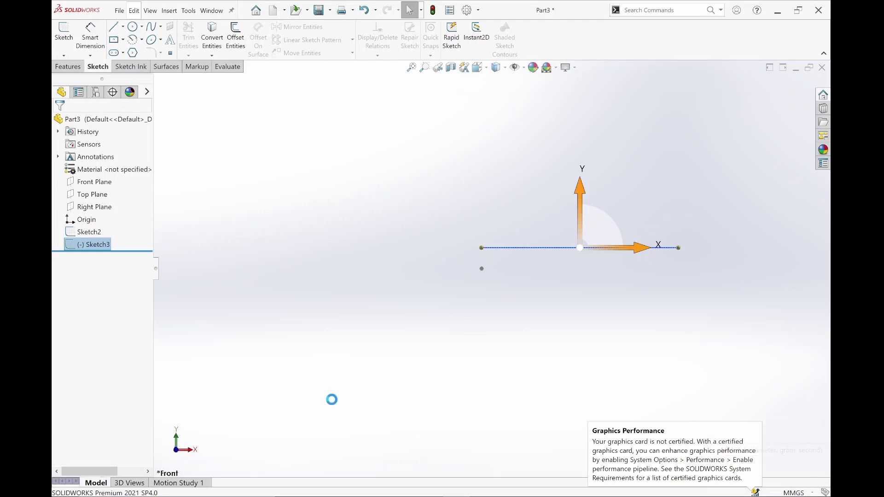
# Delete Sketch3 and zoom to fit the remaining geometry
pyautogui.rightClick(105, 246)
pyautogui.click(129, 312)
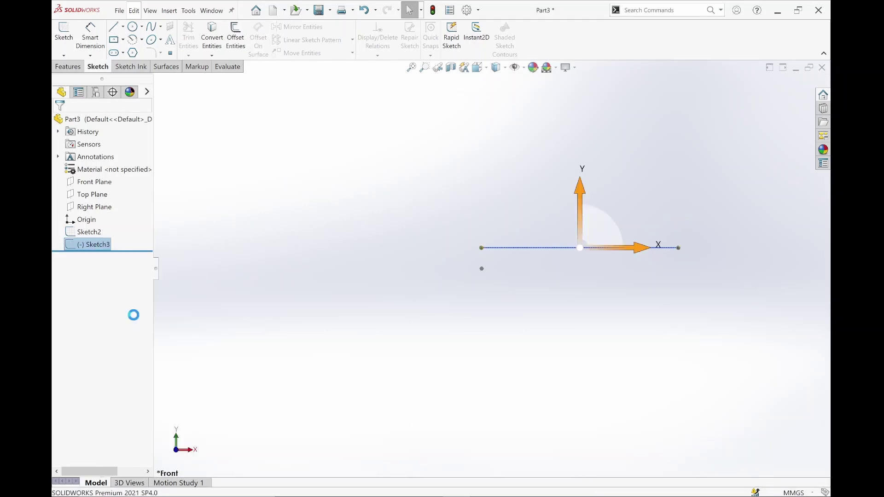
pyautogui.click(510, 189)
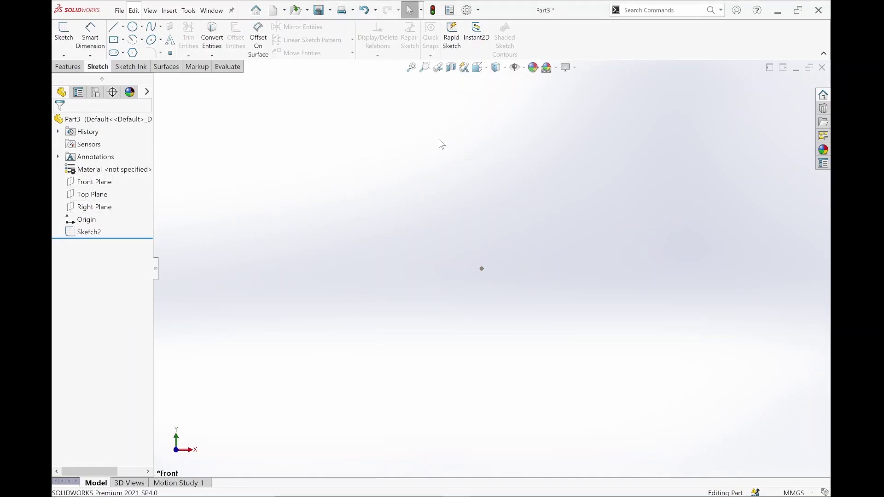
pyautogui.click(412, 68)
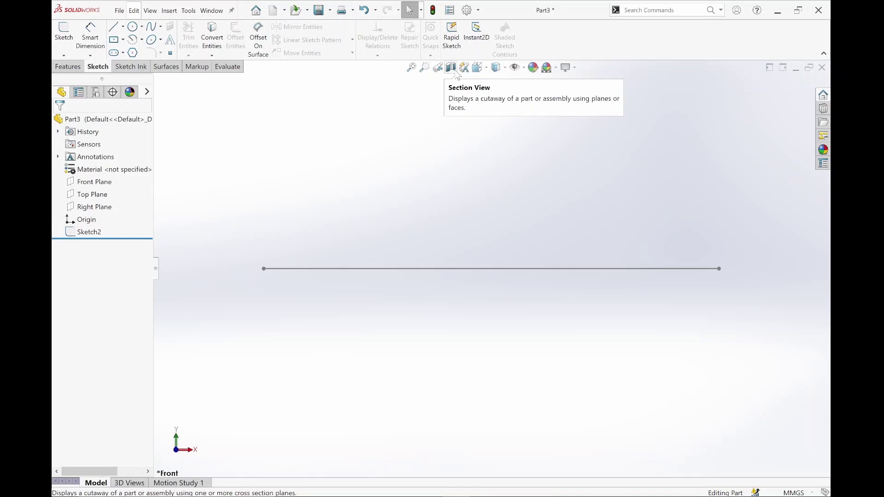
# Browse the View Orientation, Display Style and Hide/Show Items flyouts without changes
pyautogui.click(487, 69)
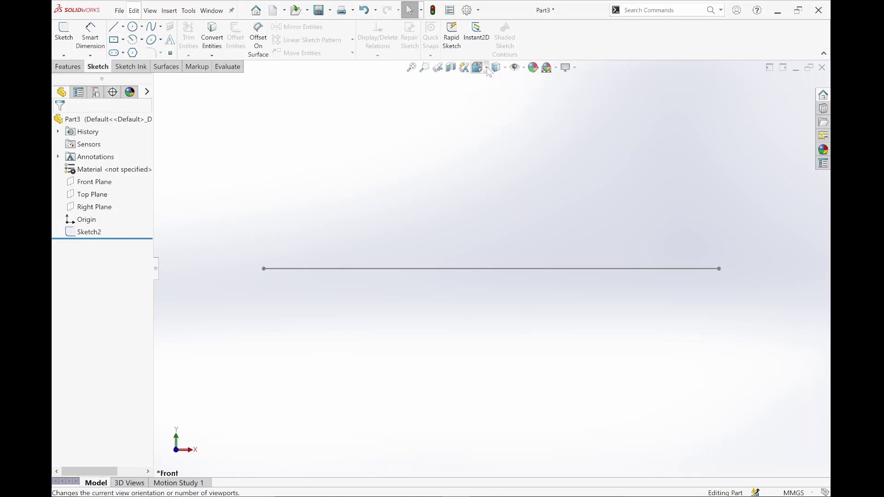
pyautogui.click(491, 108)
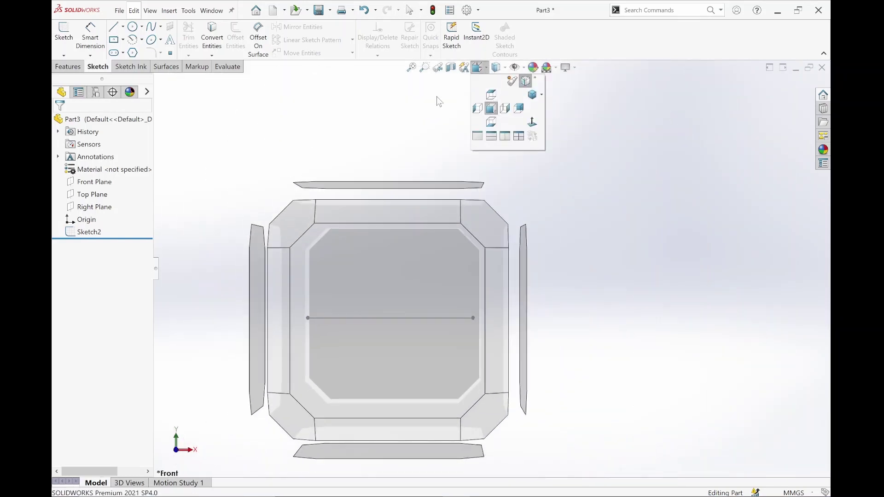
pyautogui.click(506, 68)
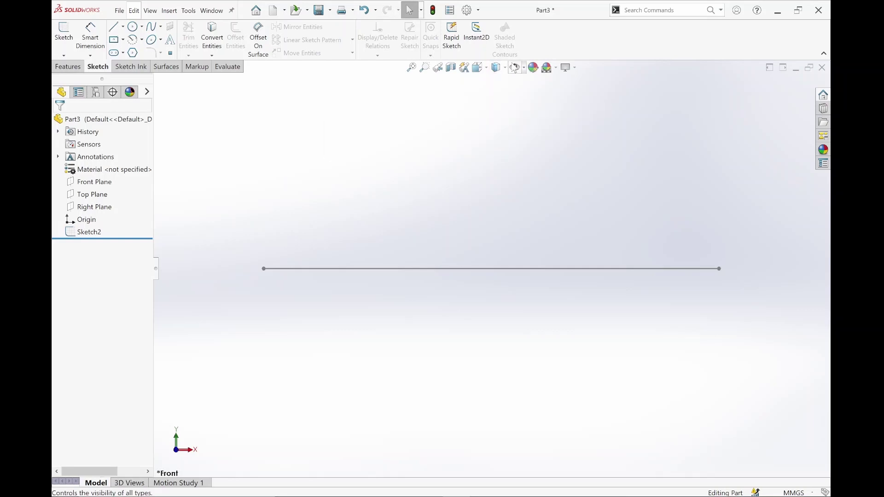
pyautogui.click(517, 68)
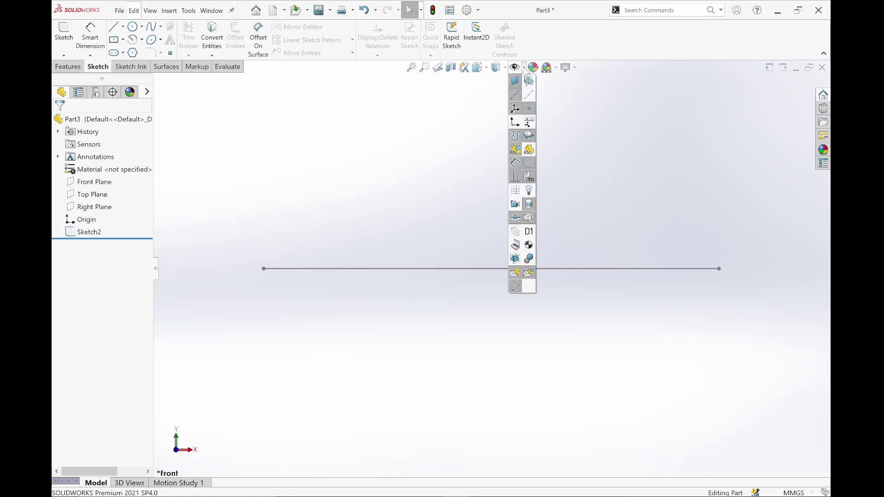
# Try the Plain White scene, then restore the 3 Point Faded background scene
pyautogui.click(556, 69)
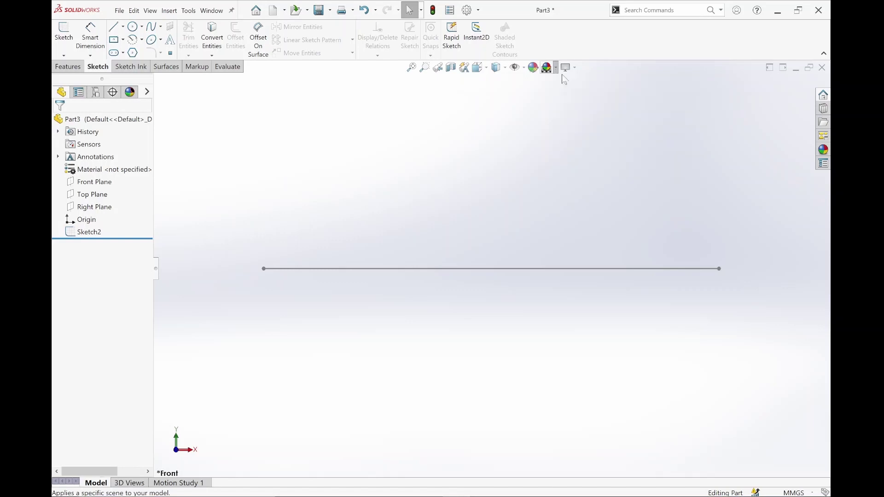
pyautogui.click(565, 67)
pyautogui.click(556, 68)
pyautogui.moveTo(558, 108)
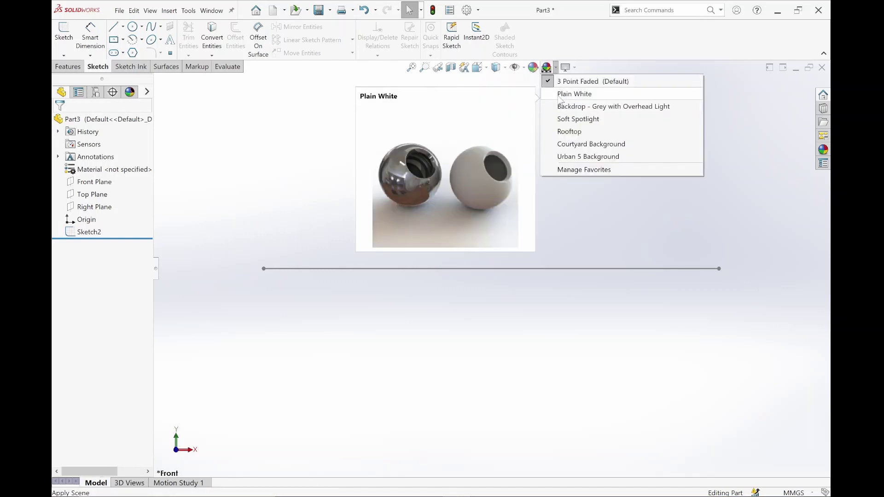
pyautogui.click(559, 96)
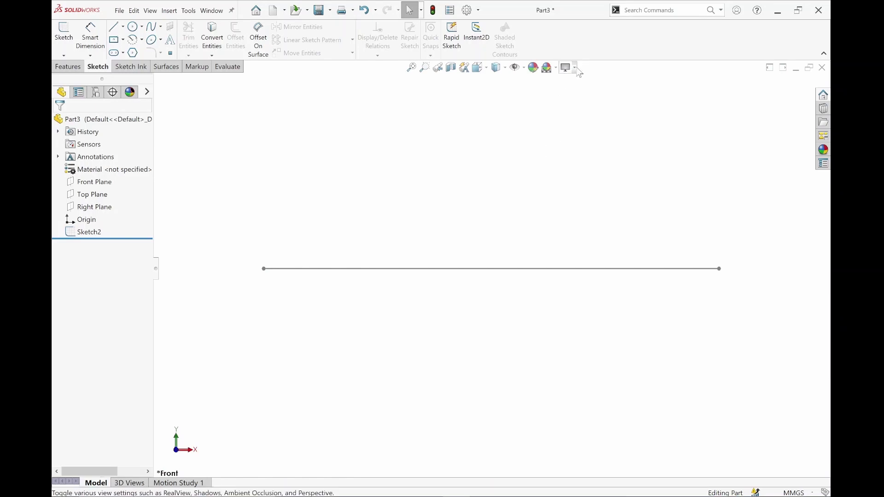
pyautogui.click(566, 68)
pyautogui.click(556, 68)
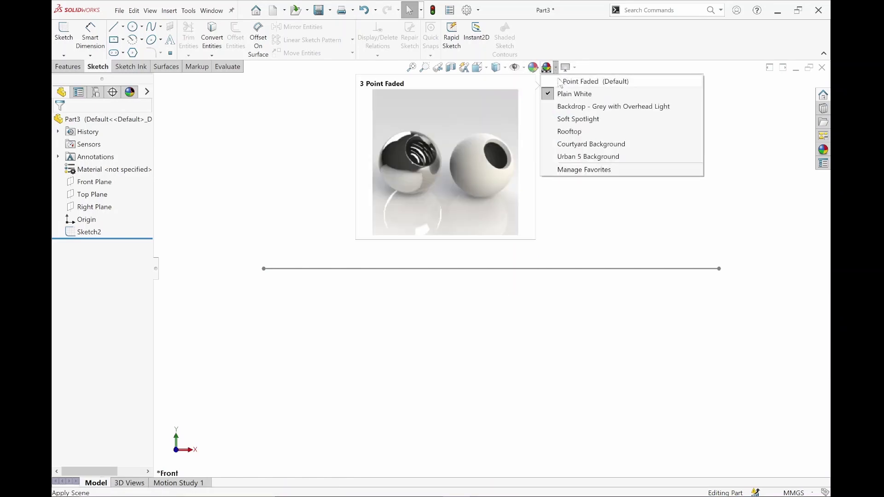
pyautogui.click(560, 82)
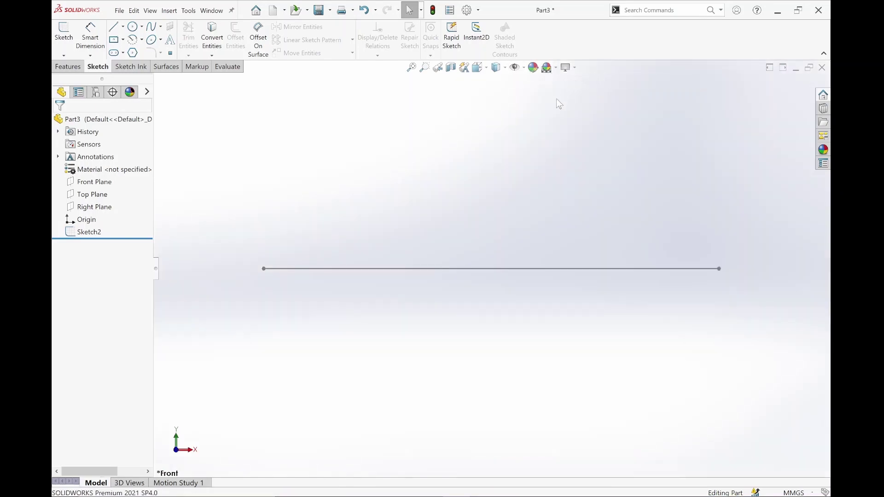
pyautogui.click(566, 68)
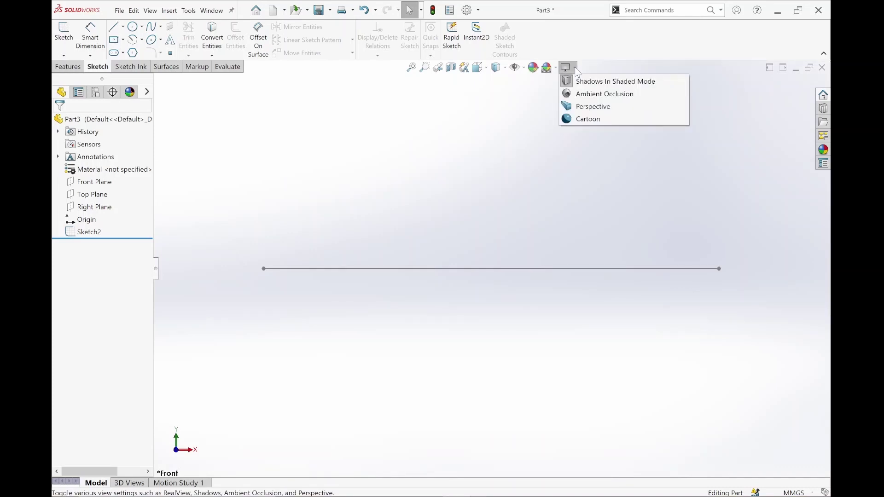
pyautogui.click(572, 94)
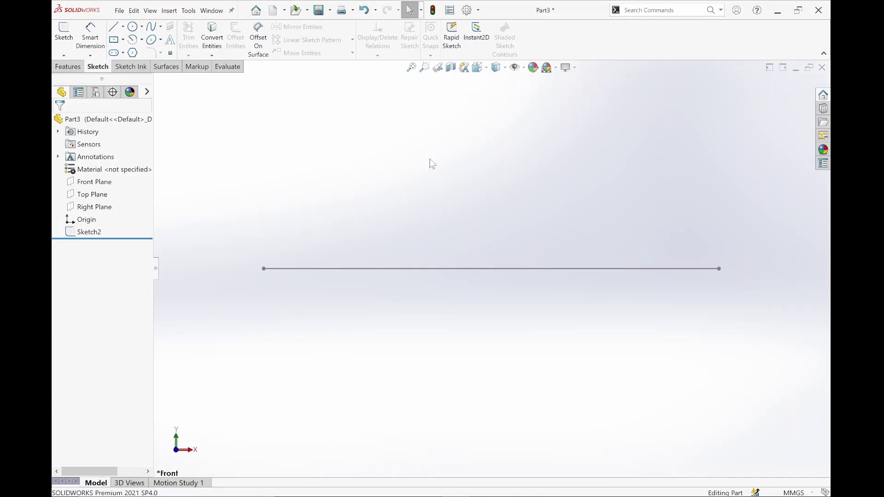
# Delete Sketch2 and bring up the Front Plane context menu
pyautogui.click(88, 233)
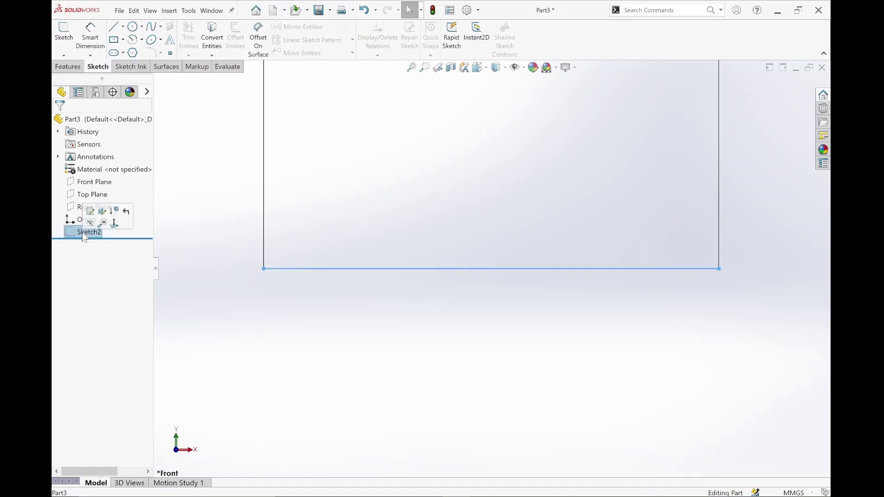
pyautogui.rightClick(88, 233)
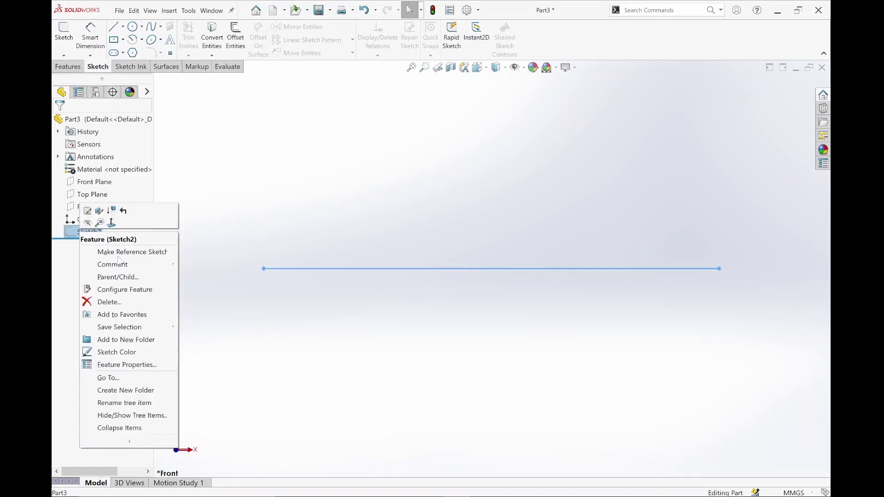
pyautogui.click(95, 296)
pyautogui.click(512, 190)
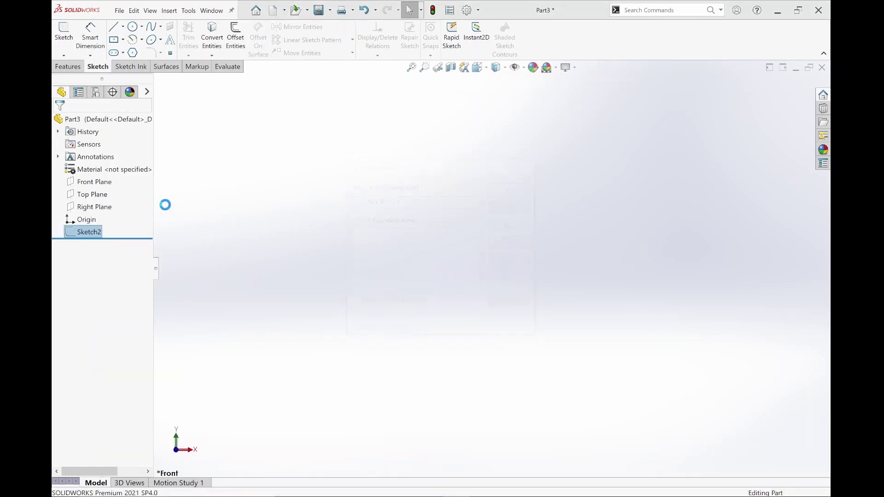
pyautogui.rightClick(110, 183)
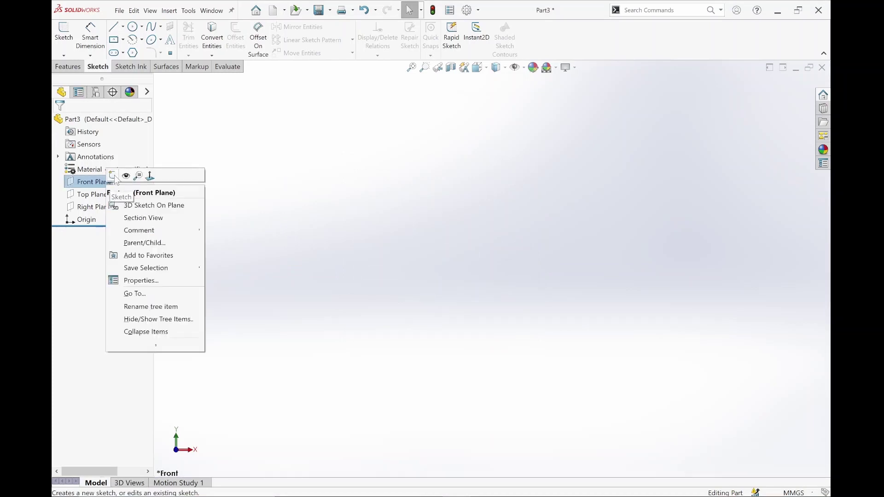
# Sketch a center rectangle on the Front Plane from the origin, roughly 174 by 94 mm
pyautogui.click(113, 173)
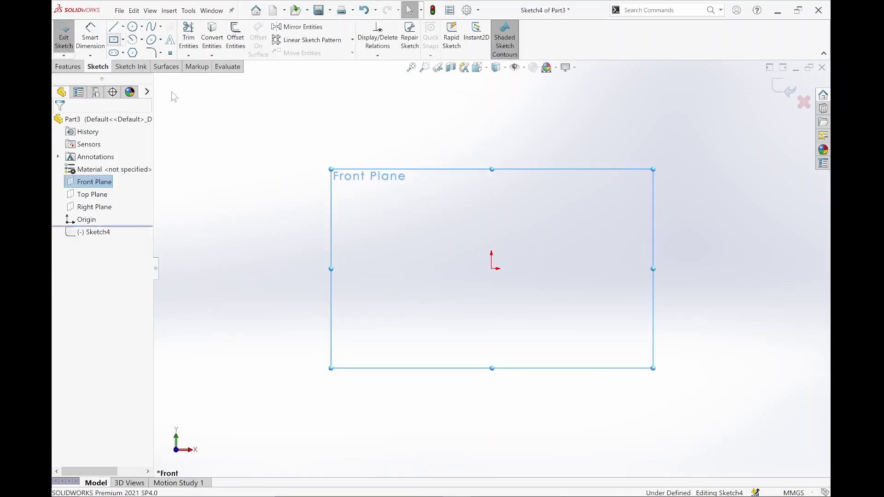
pyautogui.press('r')
pyautogui.click(493, 268)
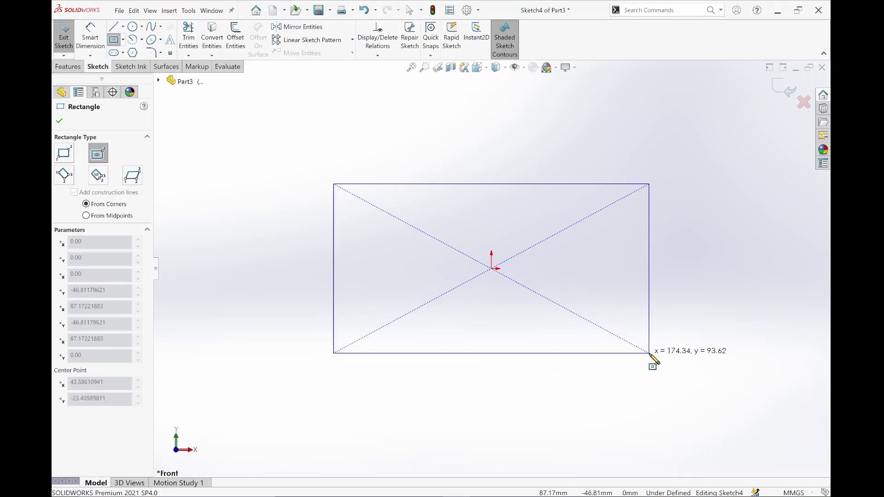
pyautogui.click(649, 353)
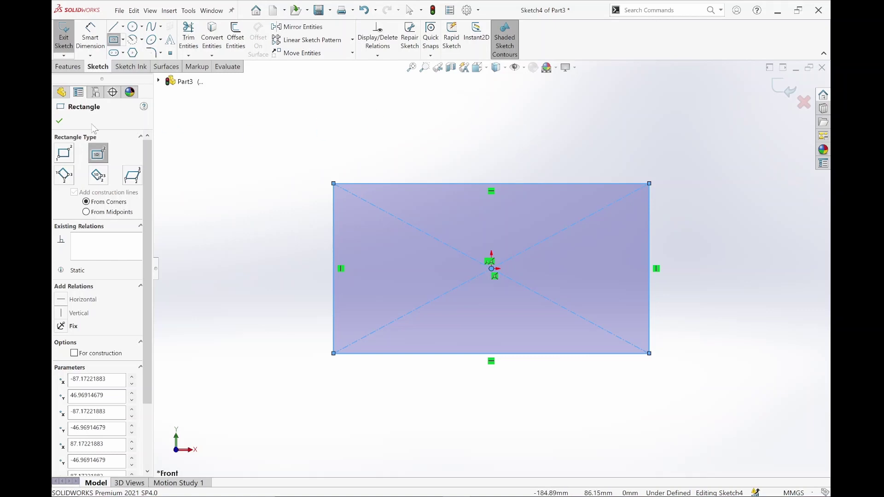
pyautogui.click(60, 122)
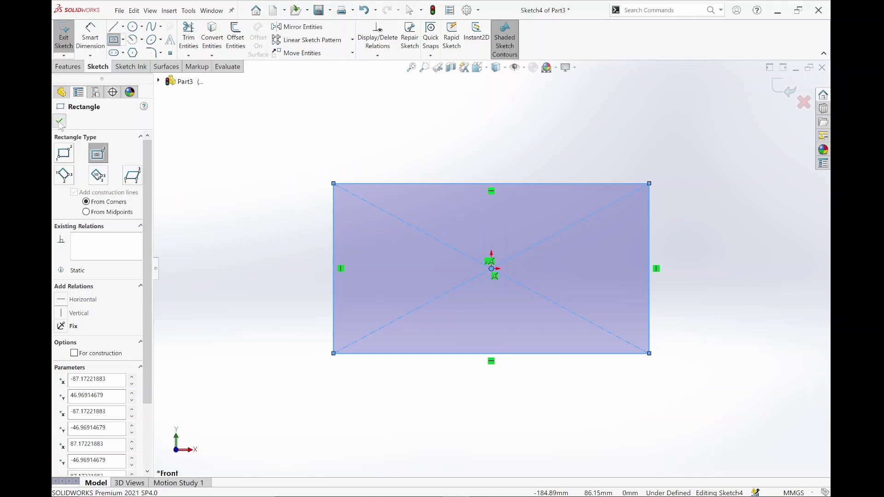
pyautogui.click(114, 40)
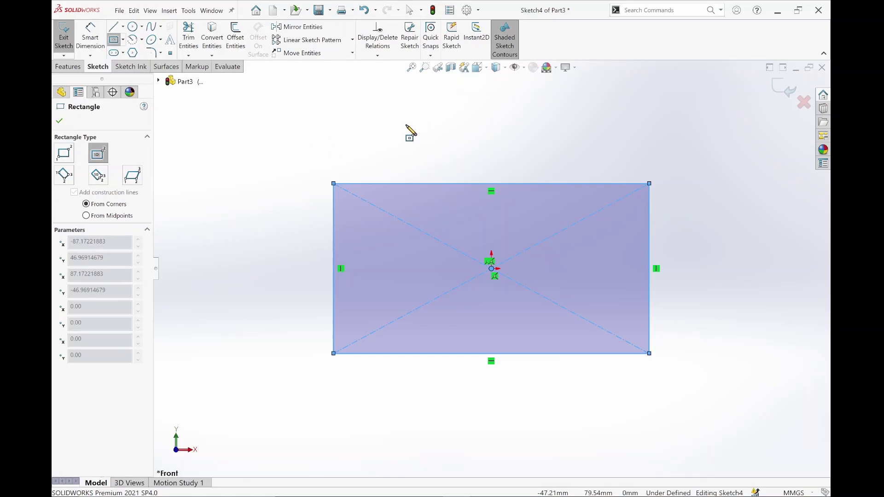
pyautogui.press('Escape')
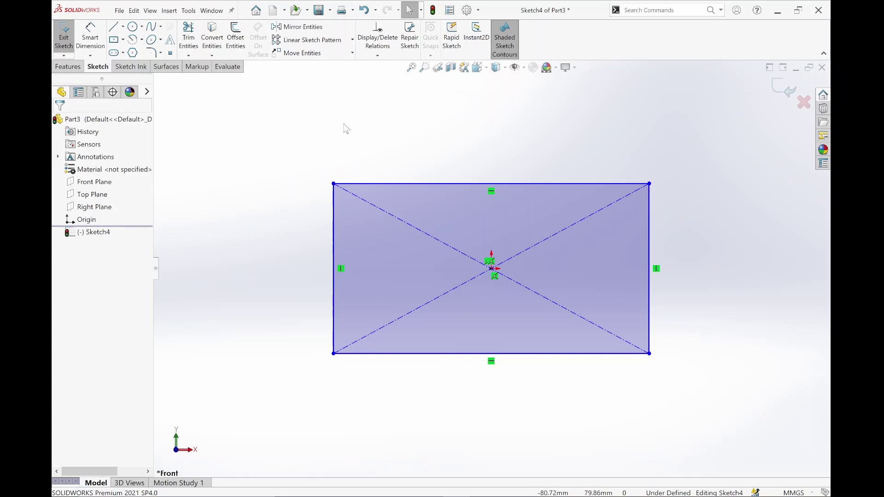
# Extrude the rectangle 50 mm with a Mid Plane end condition to create Boss-Extrude1
pyautogui.click(68, 67)
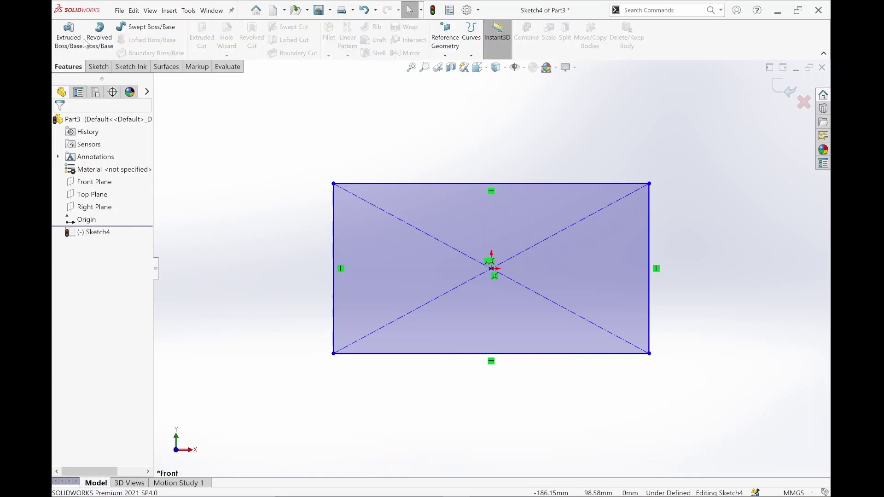
pyautogui.click(68, 37)
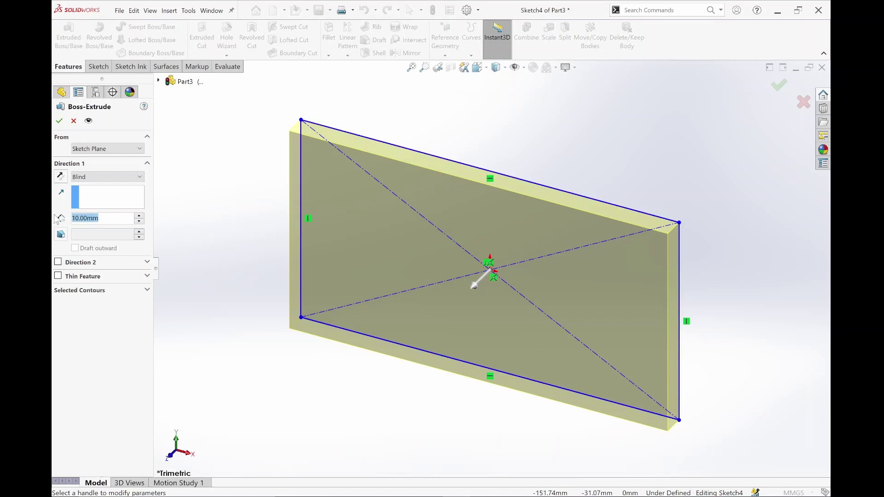
pyautogui.write('50')
pyautogui.press('Return')
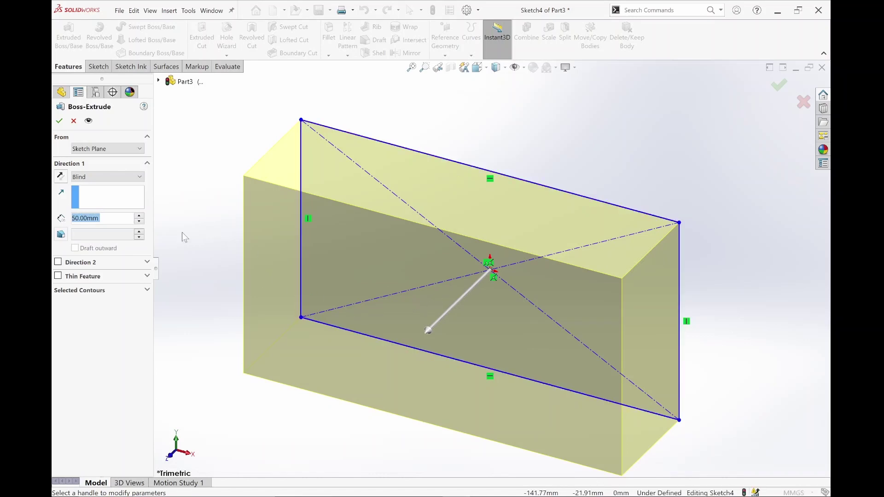
pyautogui.click(60, 177)
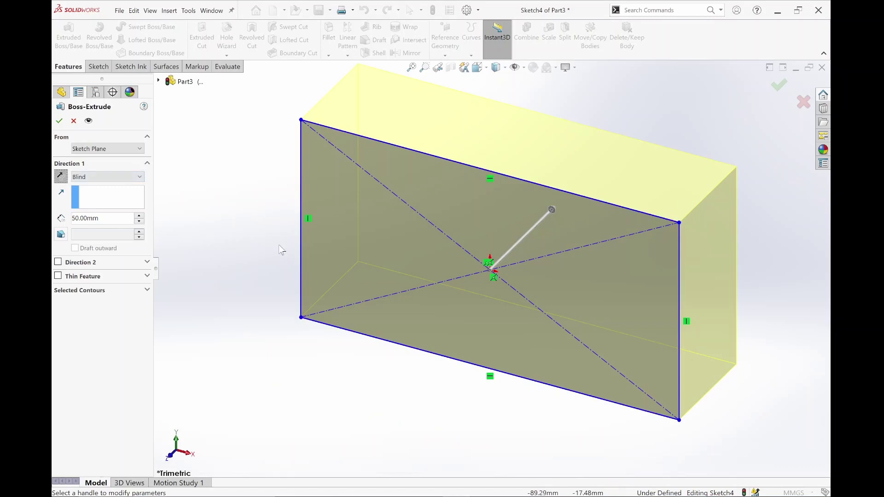
pyautogui.click(116, 177)
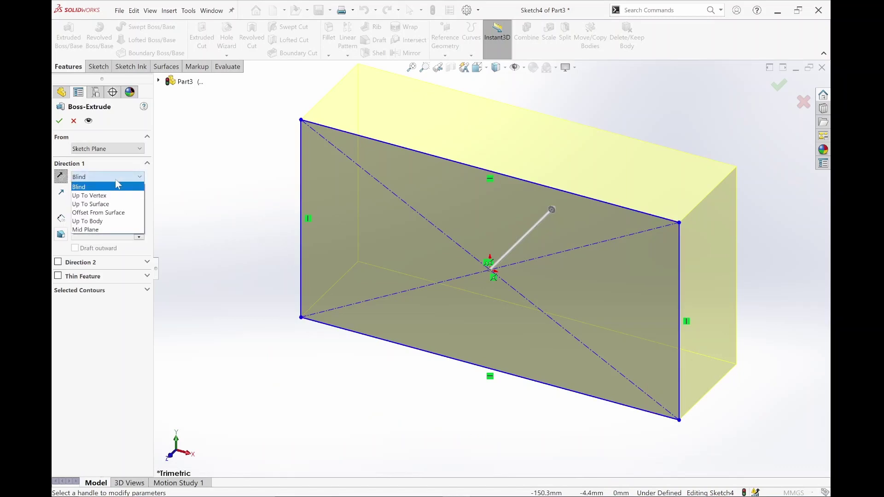
pyautogui.click(95, 230)
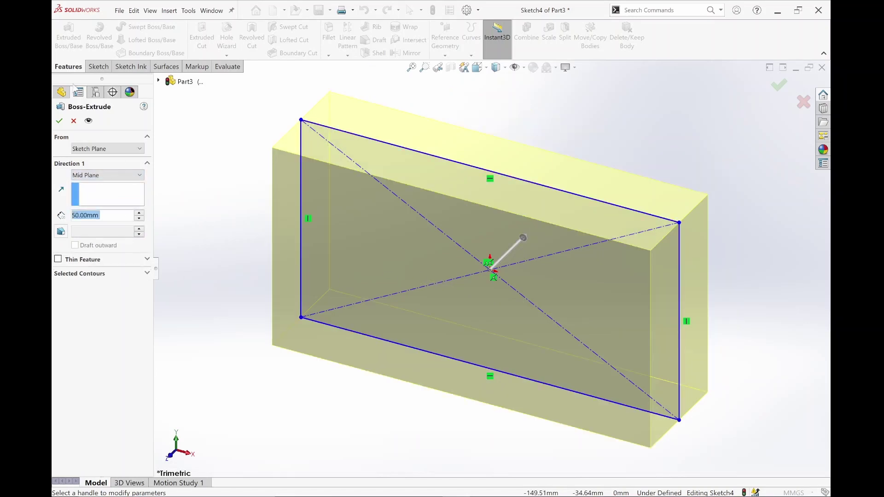
pyautogui.click(58, 121)
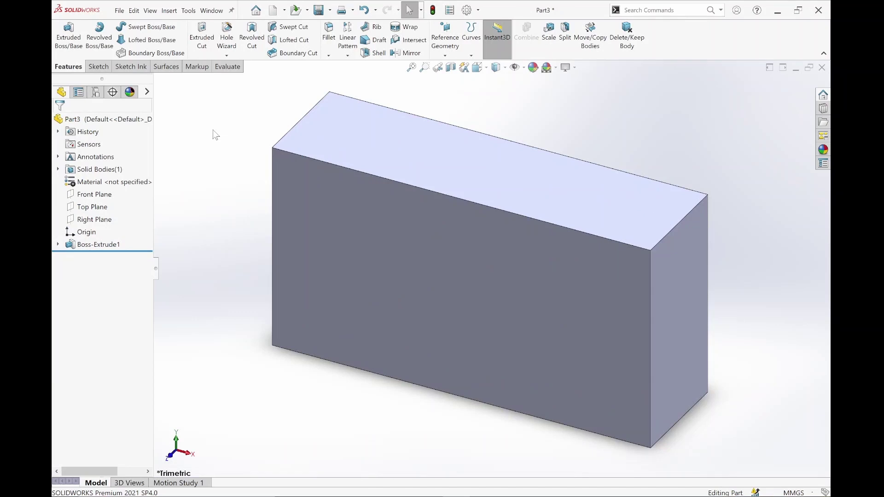
# Show the Front Plane on the model
pyautogui.click(101, 196)
pyautogui.click(101, 198)
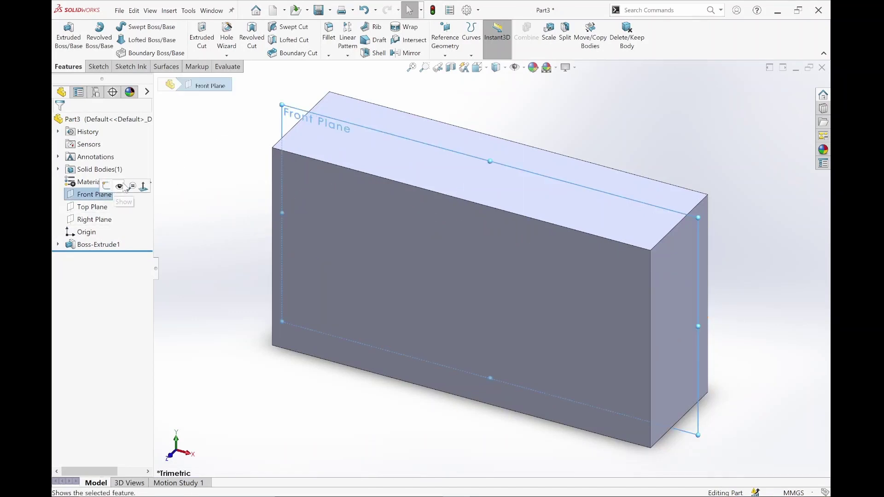
pyautogui.click(221, 171)
# Show Sketch4 under Boss-Extrude1, orbit the block, and return to Isometric view
pyautogui.click(58, 245)
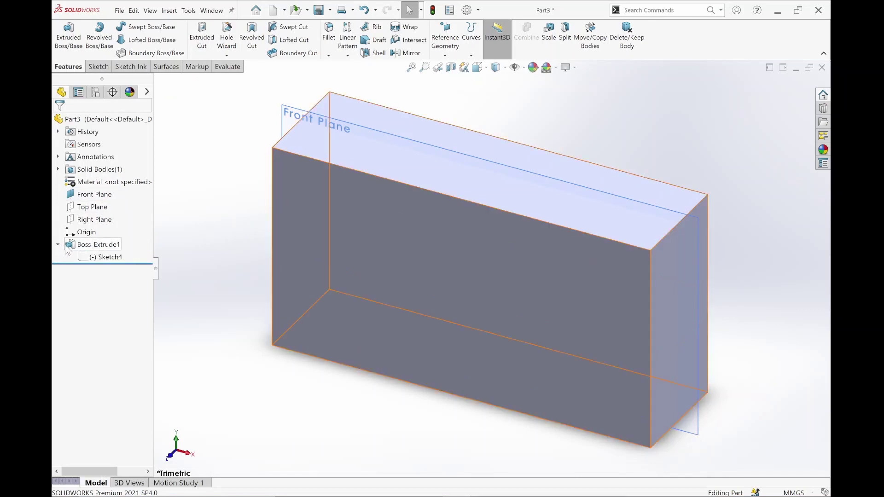
pyautogui.rightClick(106, 259)
pyautogui.click(221, 191)
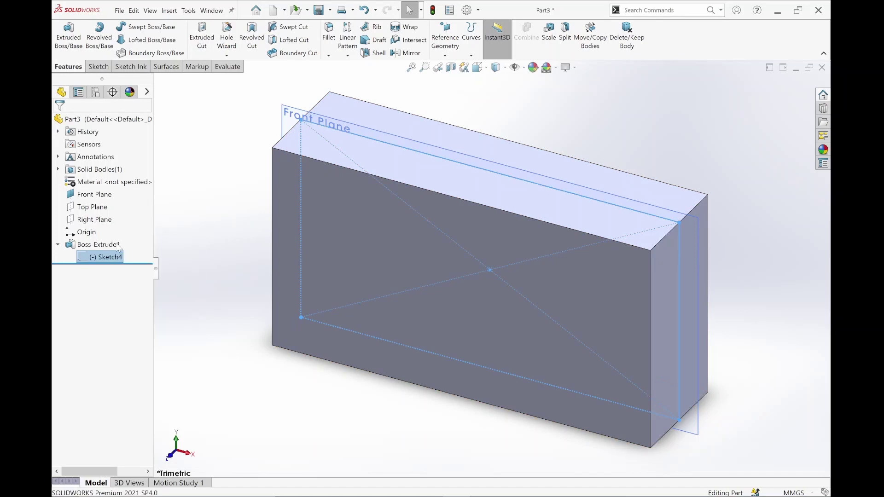
pyautogui.moveTo(306, 236); pyautogui.dragTo(405, 210, button='middle')
pyautogui.moveTo(339, 196); pyautogui.dragTo(377, 280, button='middle')
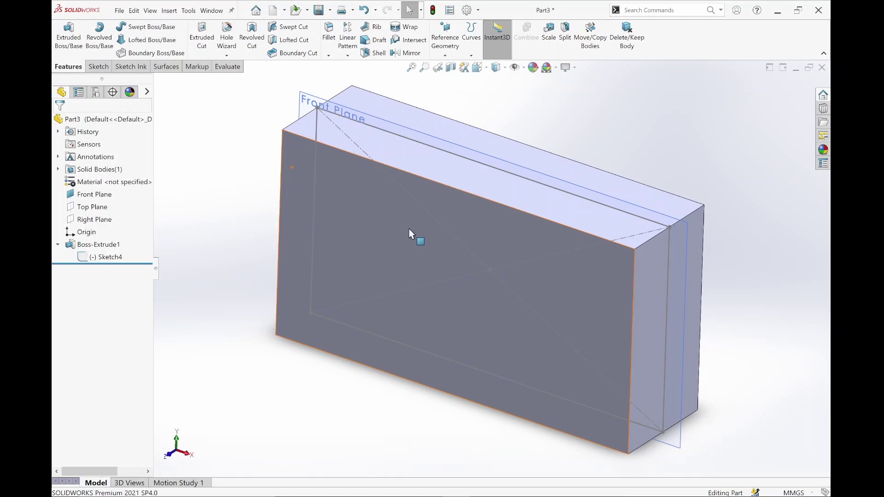
pyautogui.hotkey('ctrl', '7')
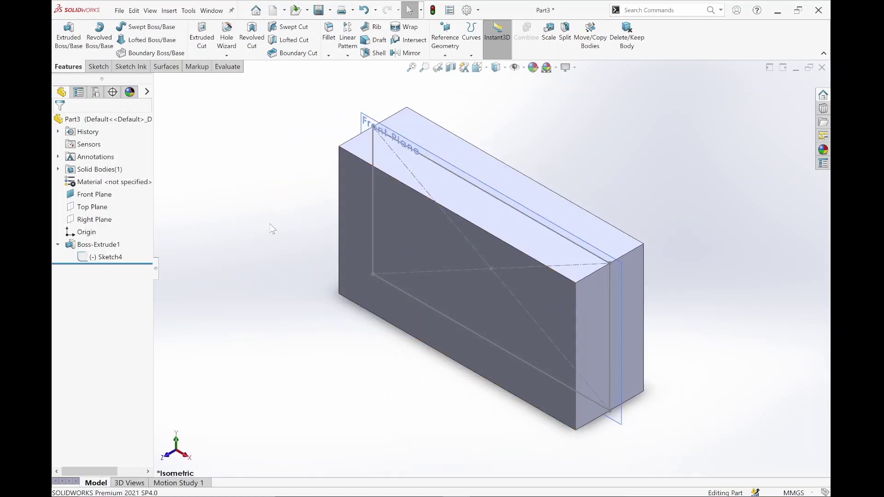
# Show the Top Plane and Right Plane alongside the Front Plane
pyautogui.rightClick(92, 210)
pyautogui.press('Escape')
pyautogui.rightClick(94, 219)
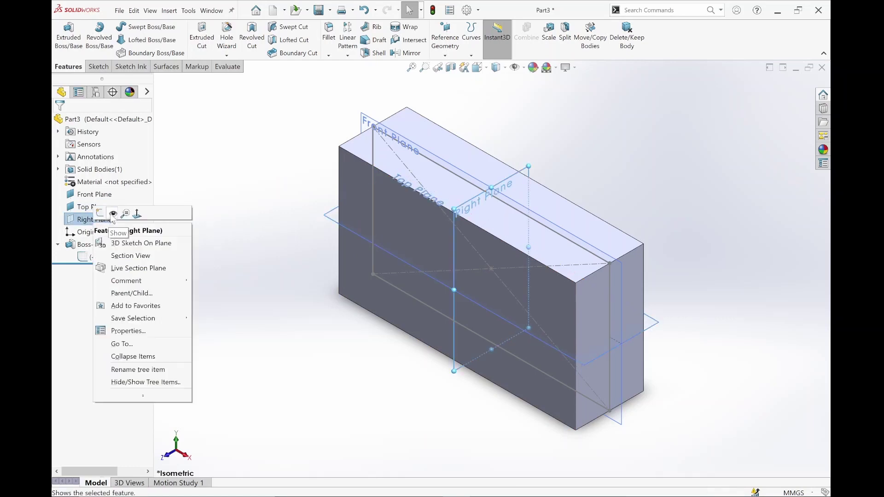
pyautogui.click(121, 213)
pyautogui.click(278, 197)
# Cycle the standard views Ctrl+1 to Ctrl+7, then bring up the Orientation selector
pyautogui.hotkey('ctrl', '1')
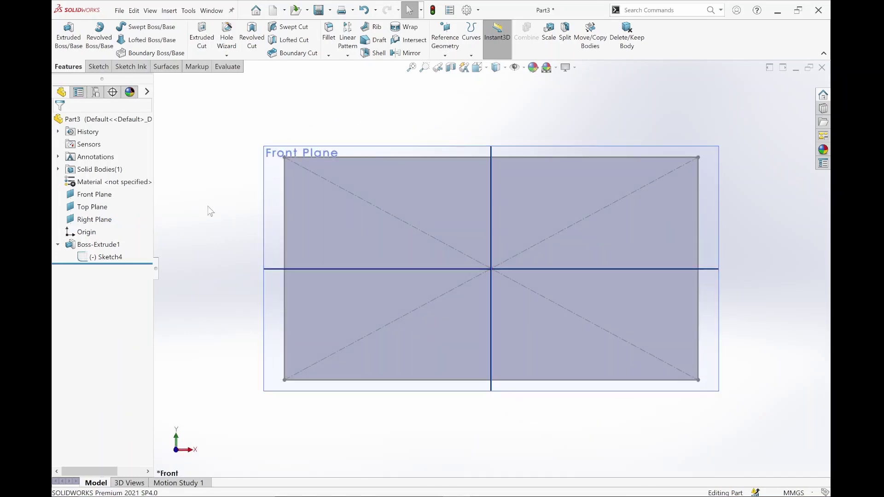
pyautogui.hotkey('ctrl', '2')
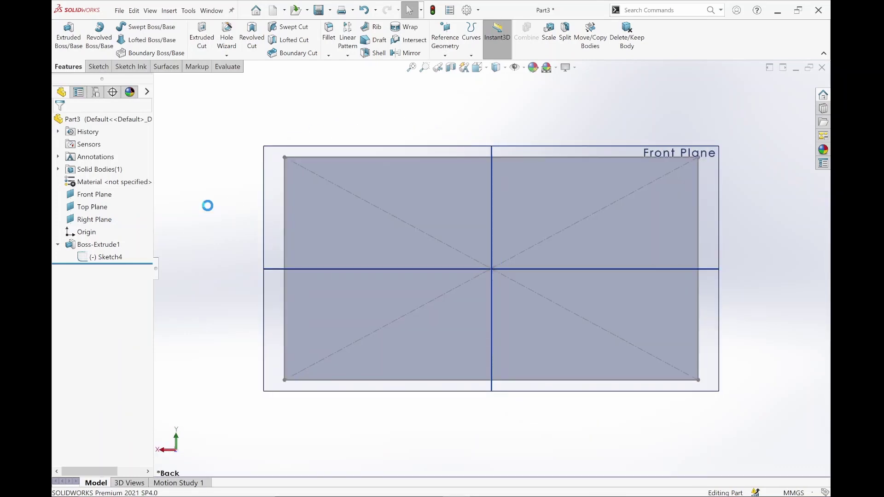
pyautogui.hotkey('ctrl', '3')
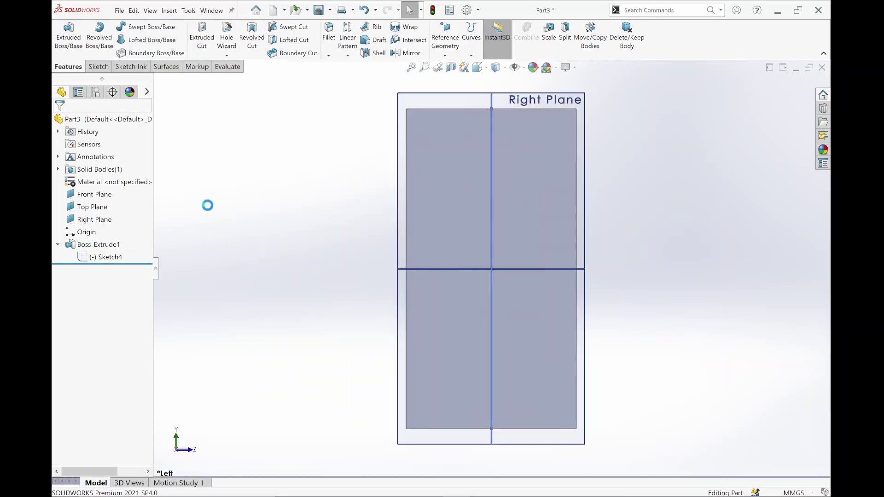
pyautogui.hotkey('ctrl', '4')
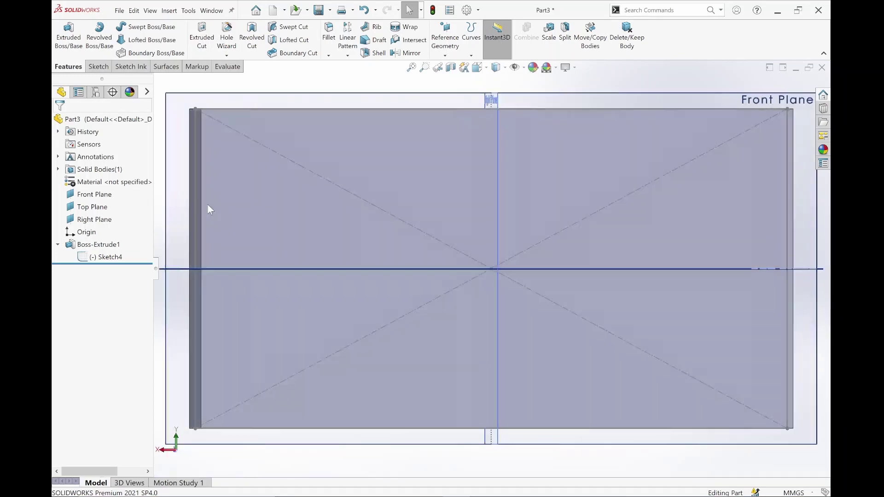
pyautogui.hotkey('ctrl', '5')
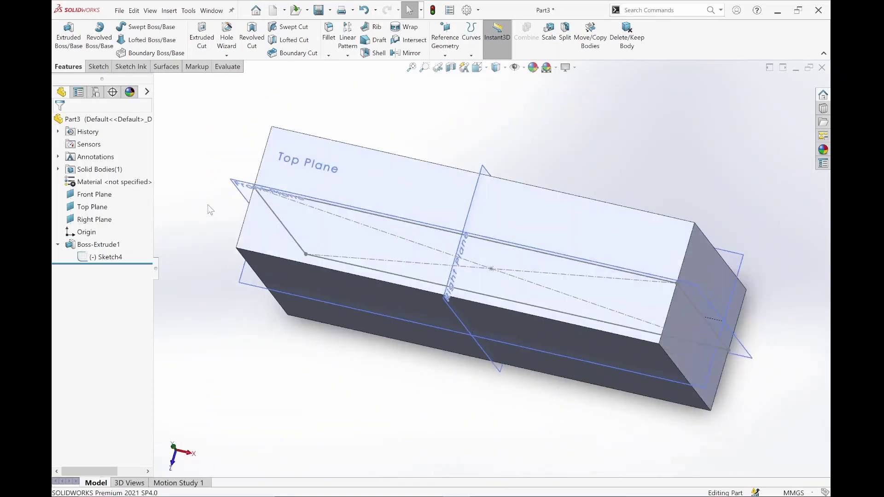
pyautogui.hotkey('ctrl', '6')
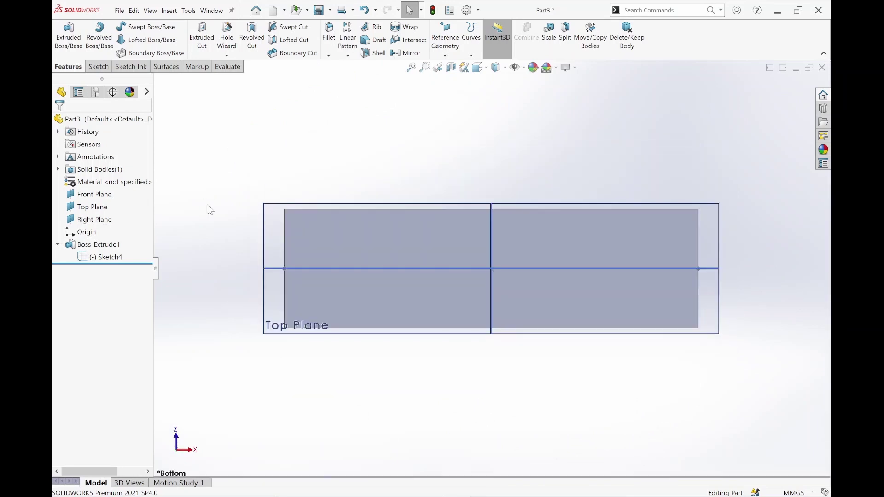
pyautogui.hotkey('ctrl', '7')
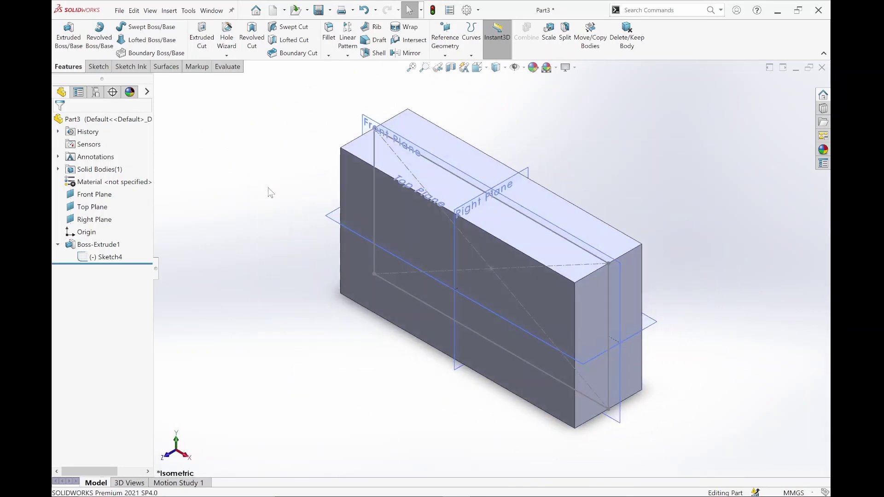
pyautogui.press('space')
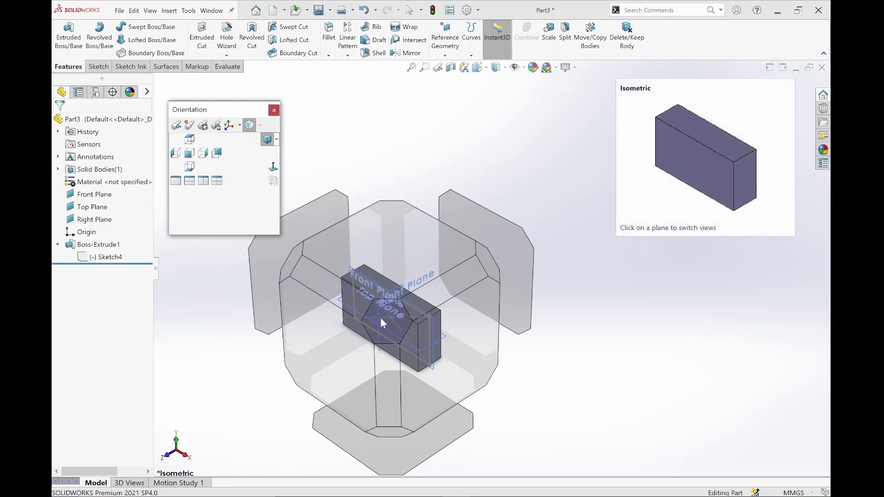
# Show the block from the Front, orbit it, then return it to the standard Isometric view
pyautogui.click(322, 286)
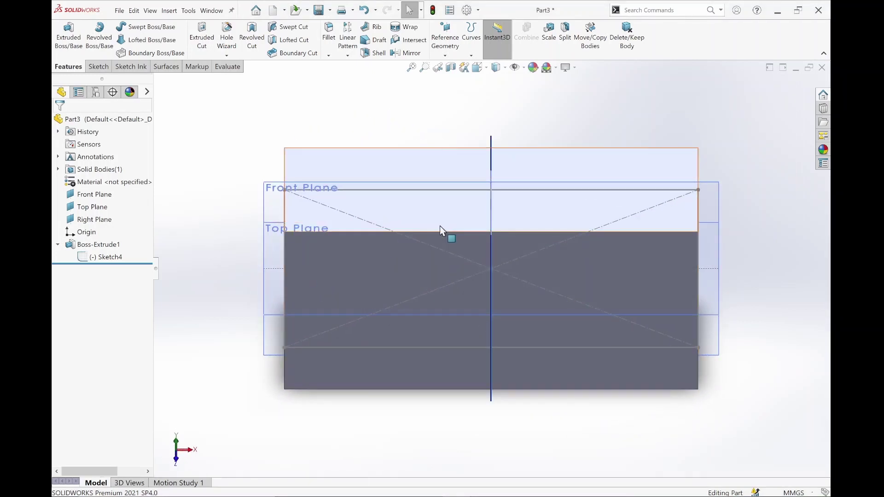
pyautogui.moveTo(527, 247); pyautogui.dragTo(461, 237, button='middle')
pyautogui.press('space')
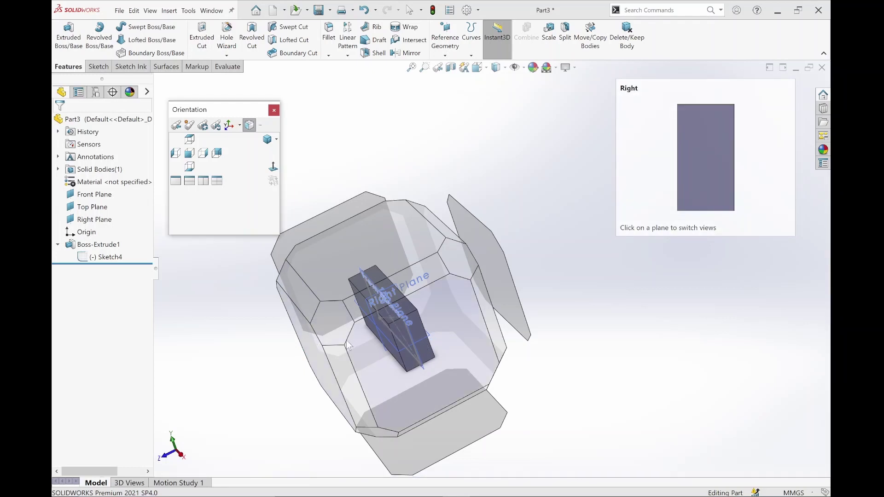
pyautogui.click(333, 324)
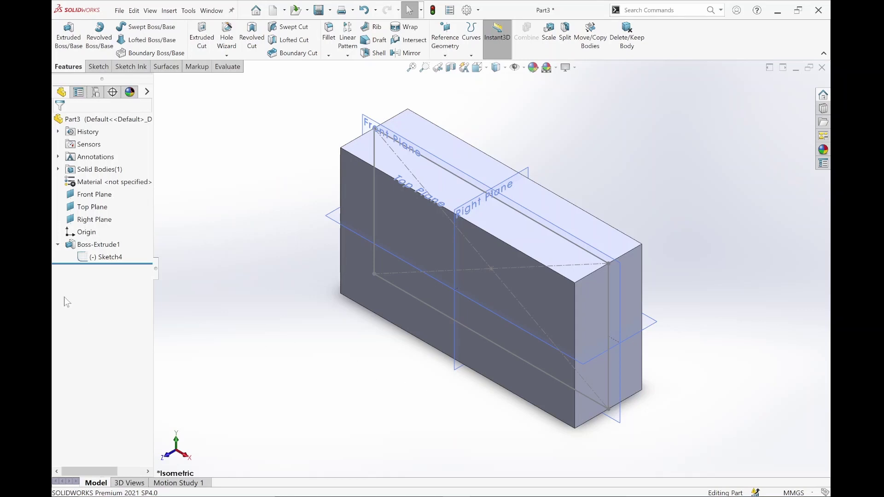
# Hide Sketch4 and the Right, Top and Front planes so only the bare block remains
pyautogui.rightClick(115, 258)
pyautogui.click(124, 236)
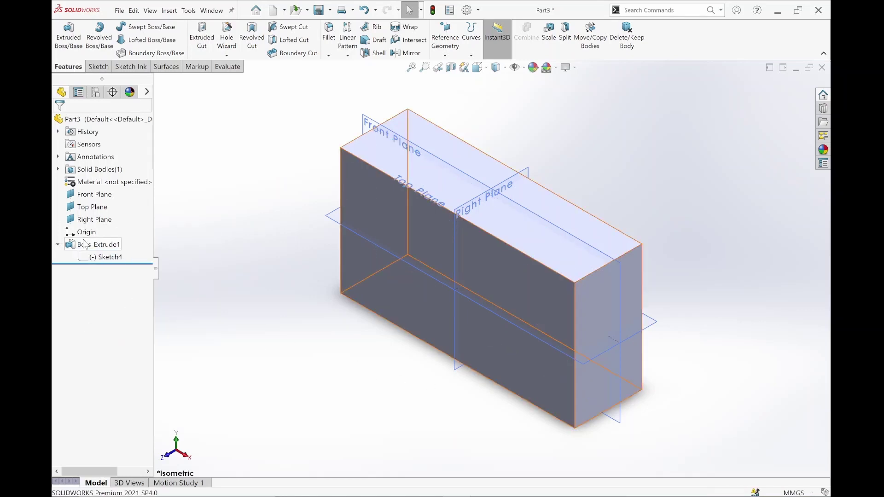
pyautogui.rightClick(94, 219)
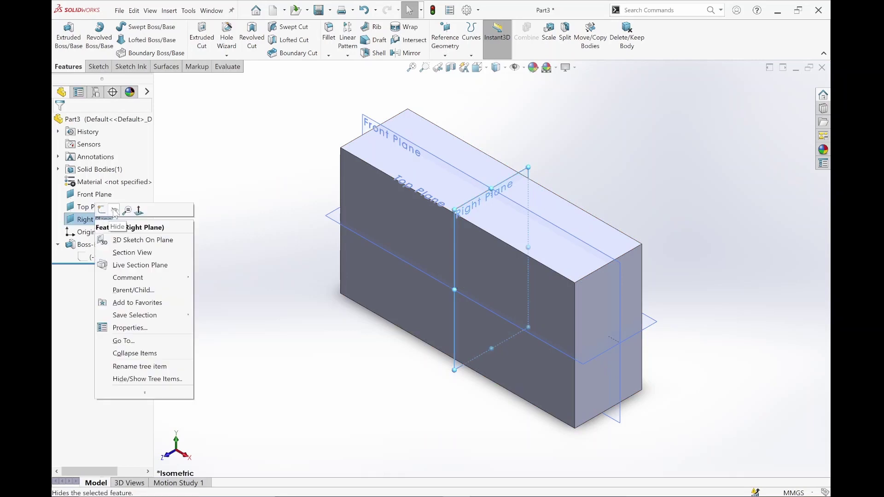
pyautogui.click(115, 211)
pyautogui.rightClick(83, 207)
pyautogui.click(102, 198)
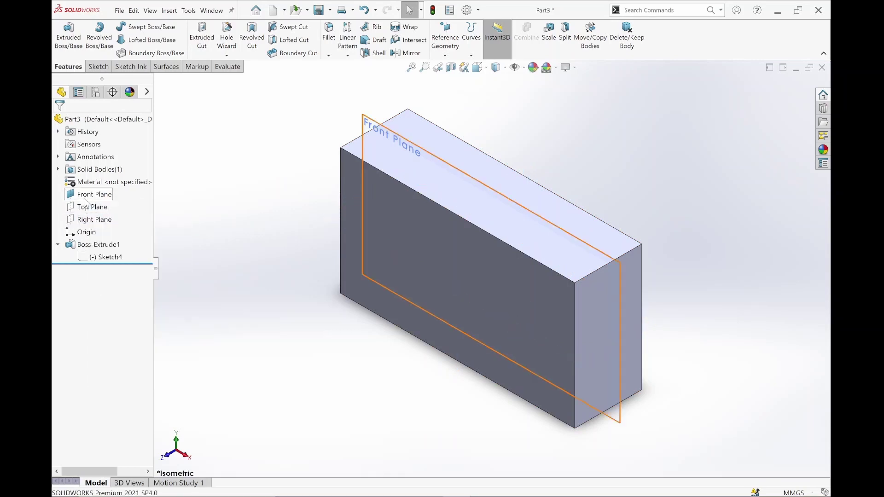
pyautogui.rightClick(85, 197)
pyautogui.click(107, 188)
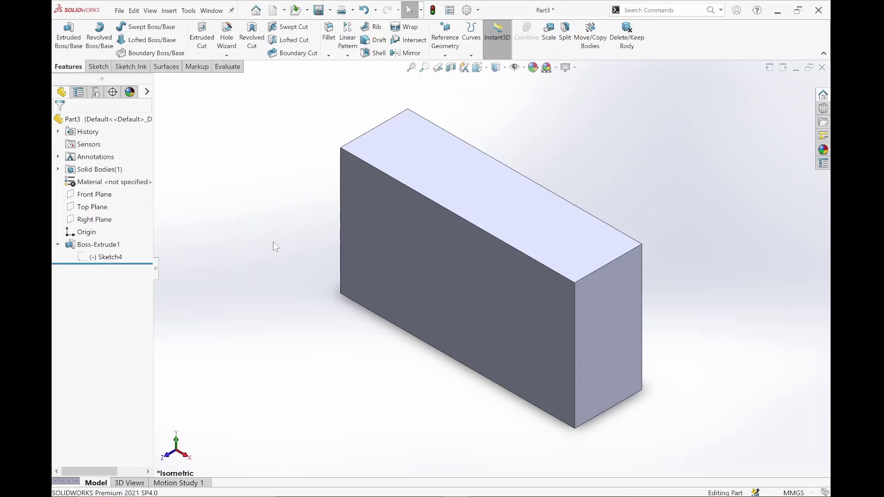
pyautogui.click(98, 68)
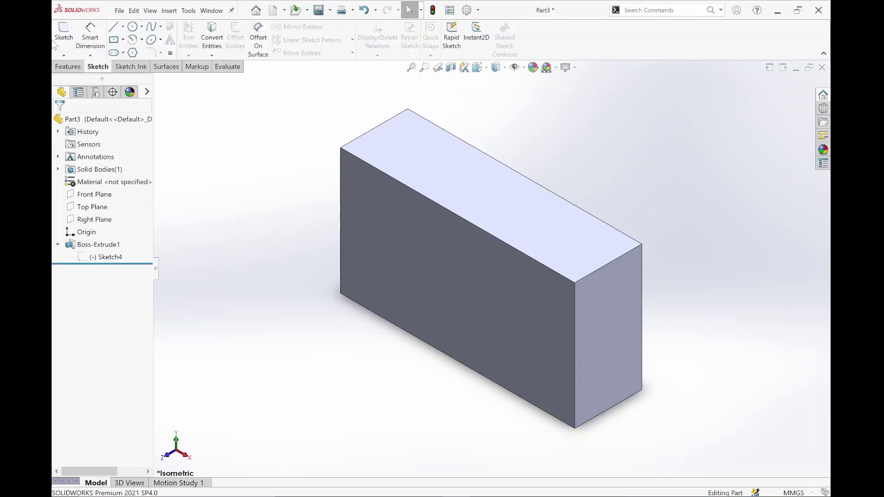